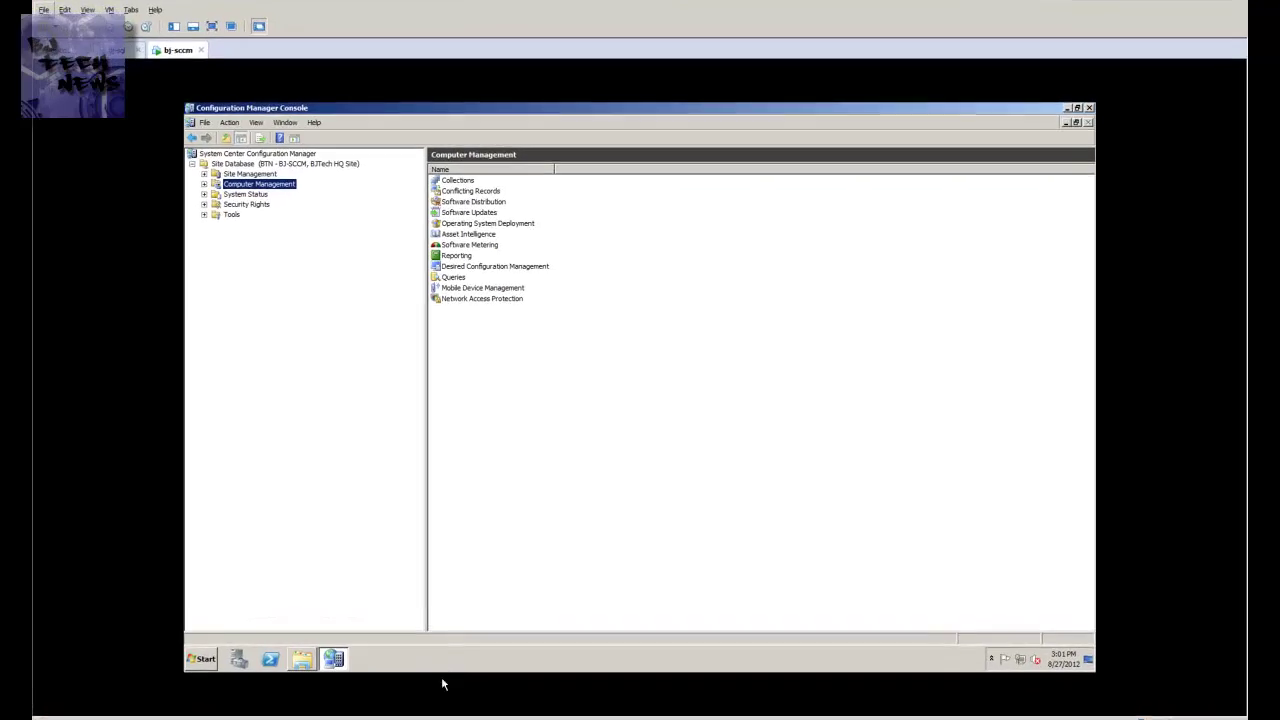
- Open the folder C:\sccm_packages\apps\notepad++ in the file explorer
key("alt+Tab")
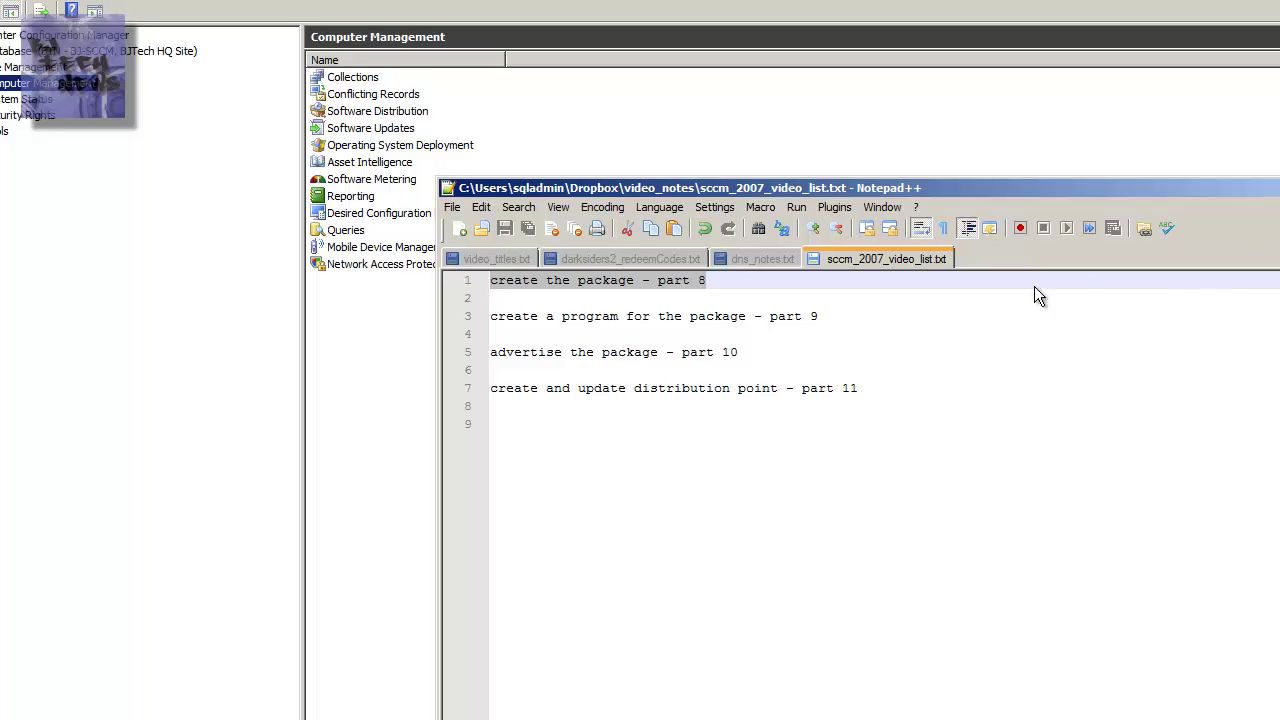
left_click(426, 652)
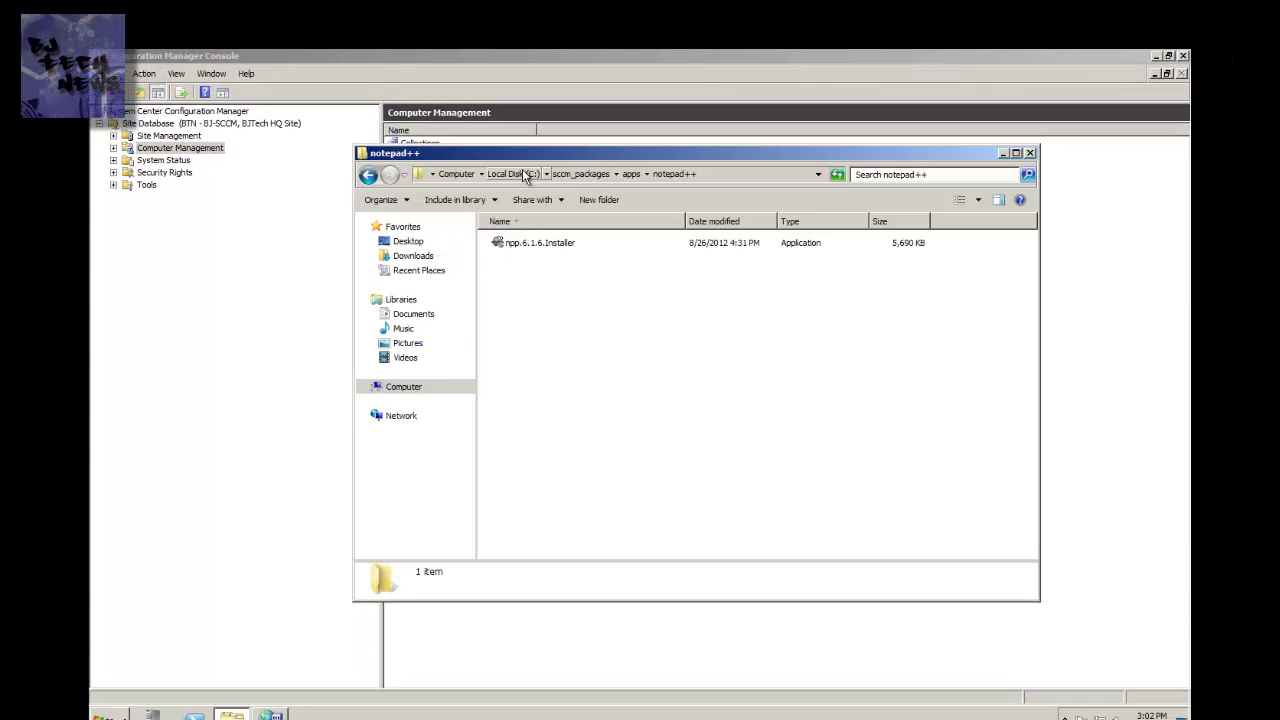
left_click(522, 174)
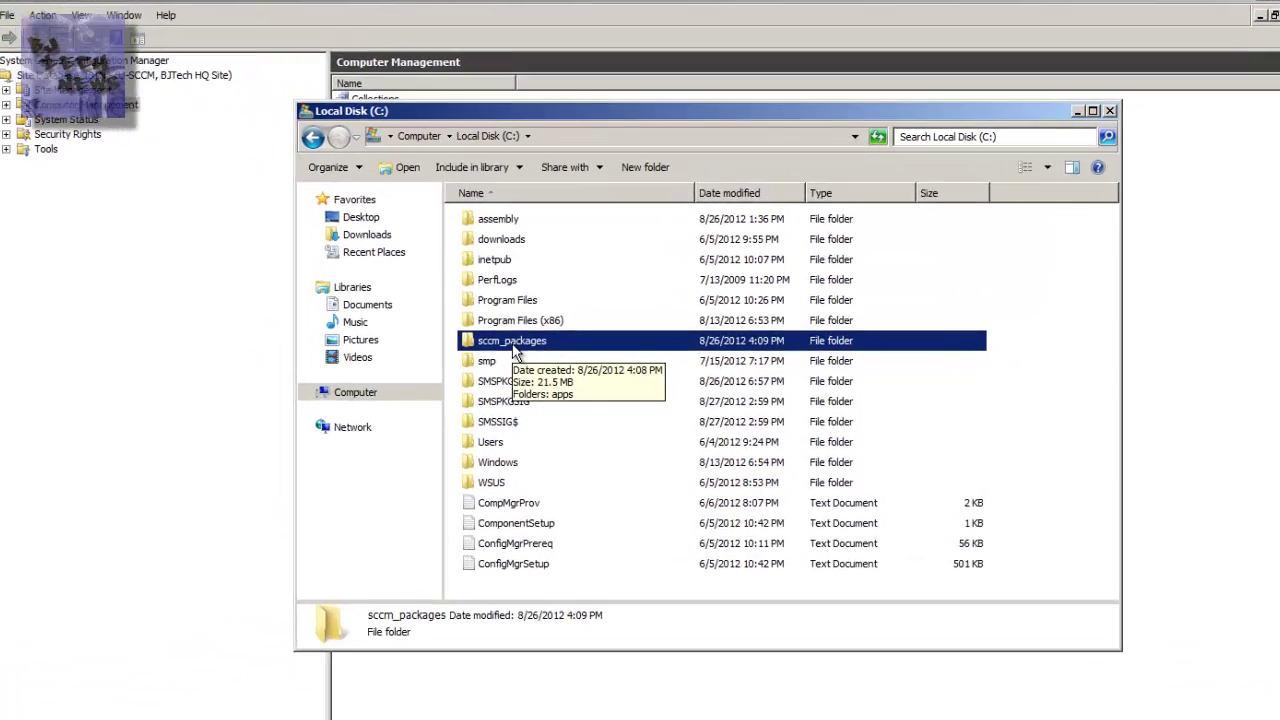
double_click(535, 345)
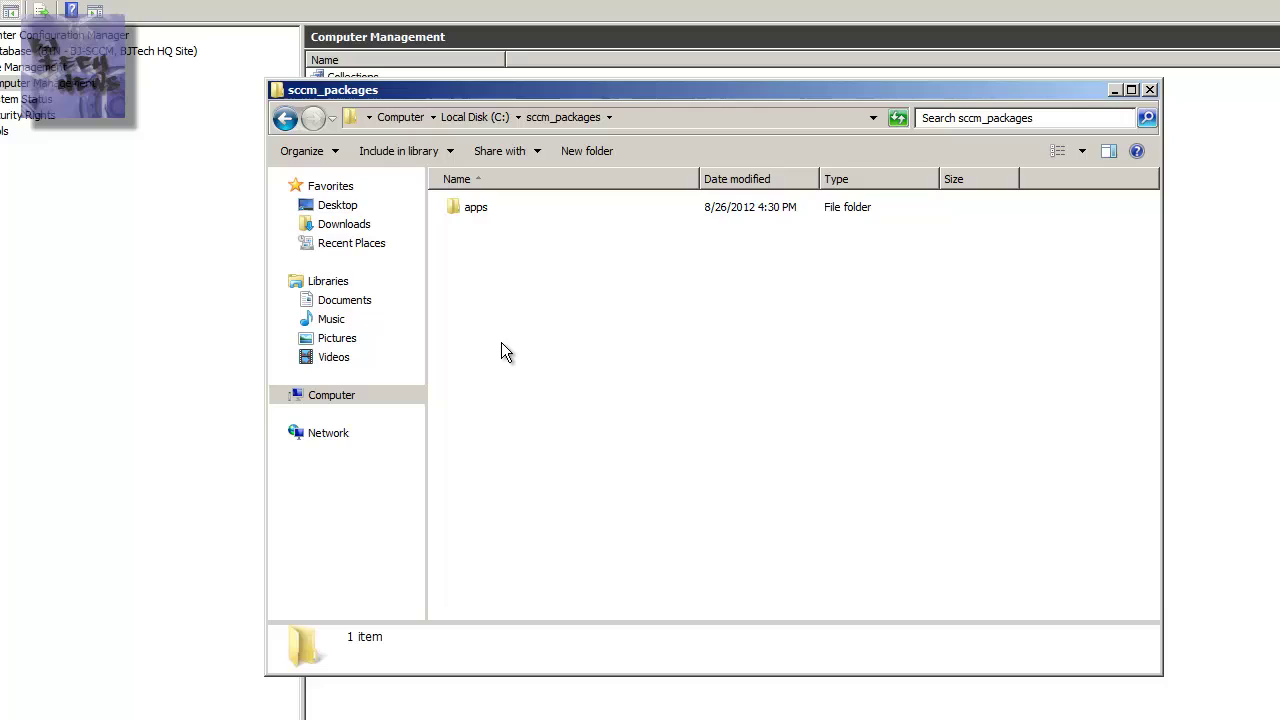
double_click(477, 208)
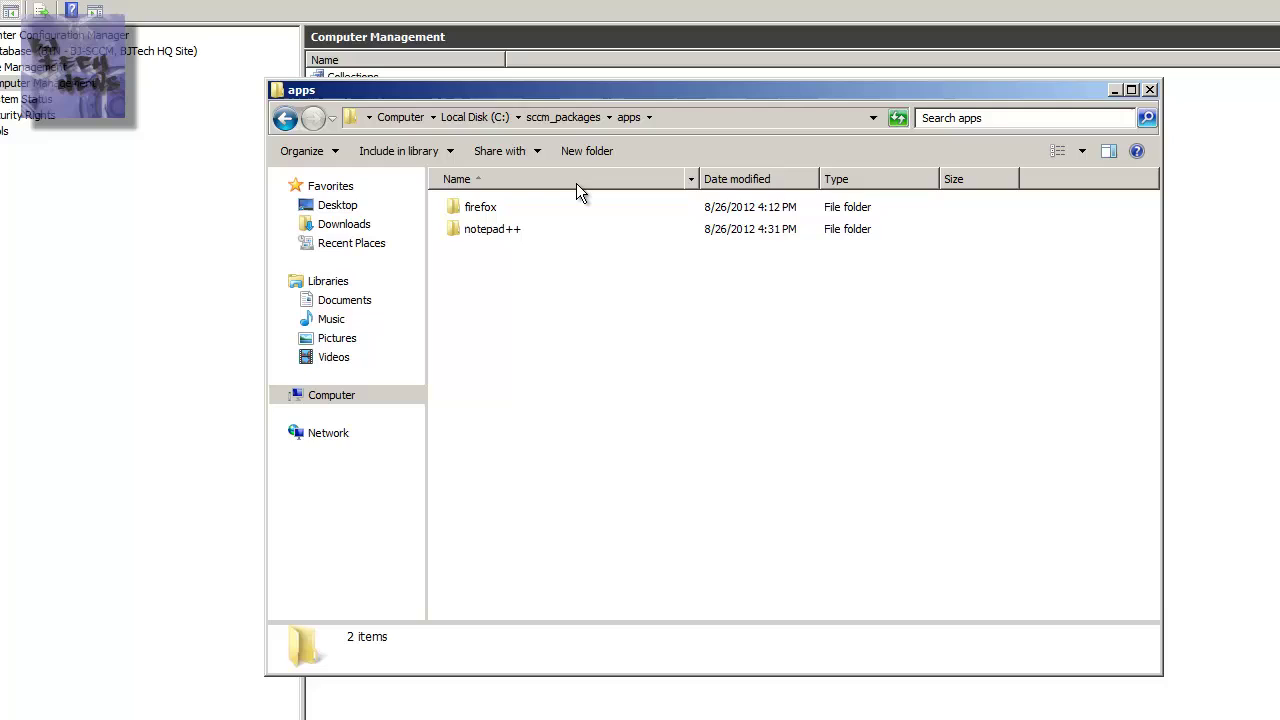
double_click(497, 230)
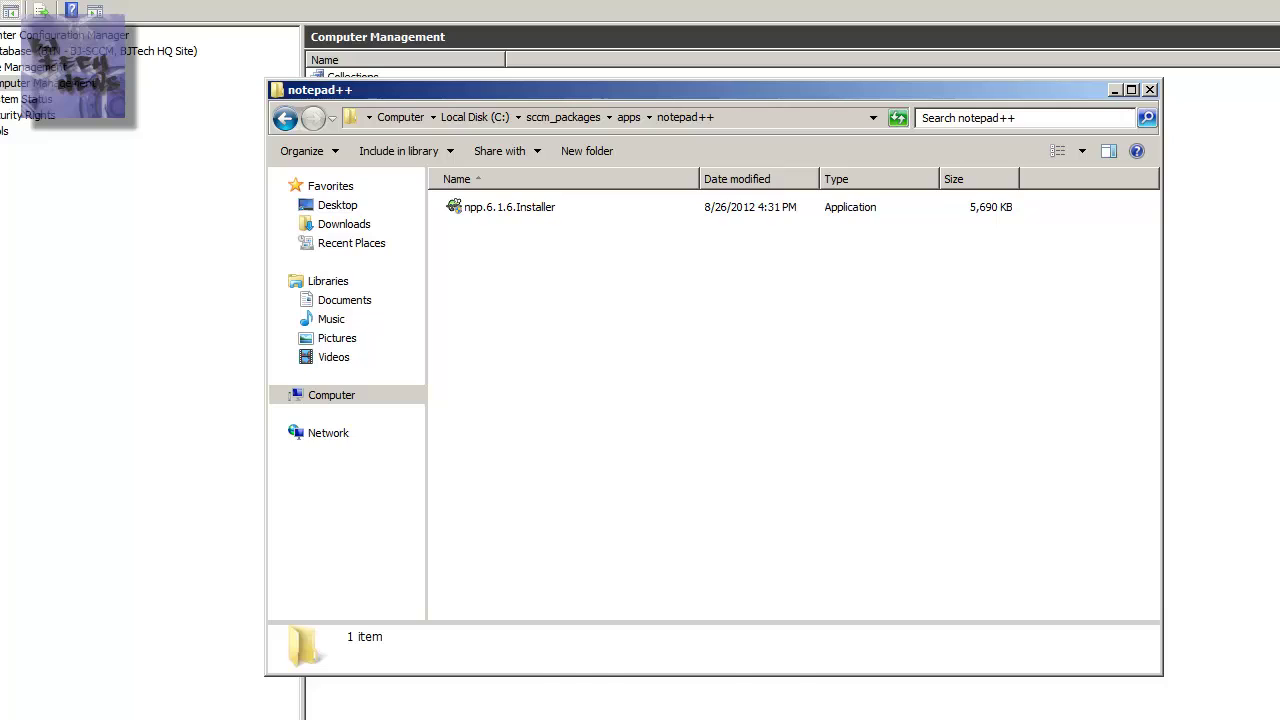
- Copy the file name of the Notepad++ installer and minimize the folder window
key("alt+Tab")
left_click(498, 207)
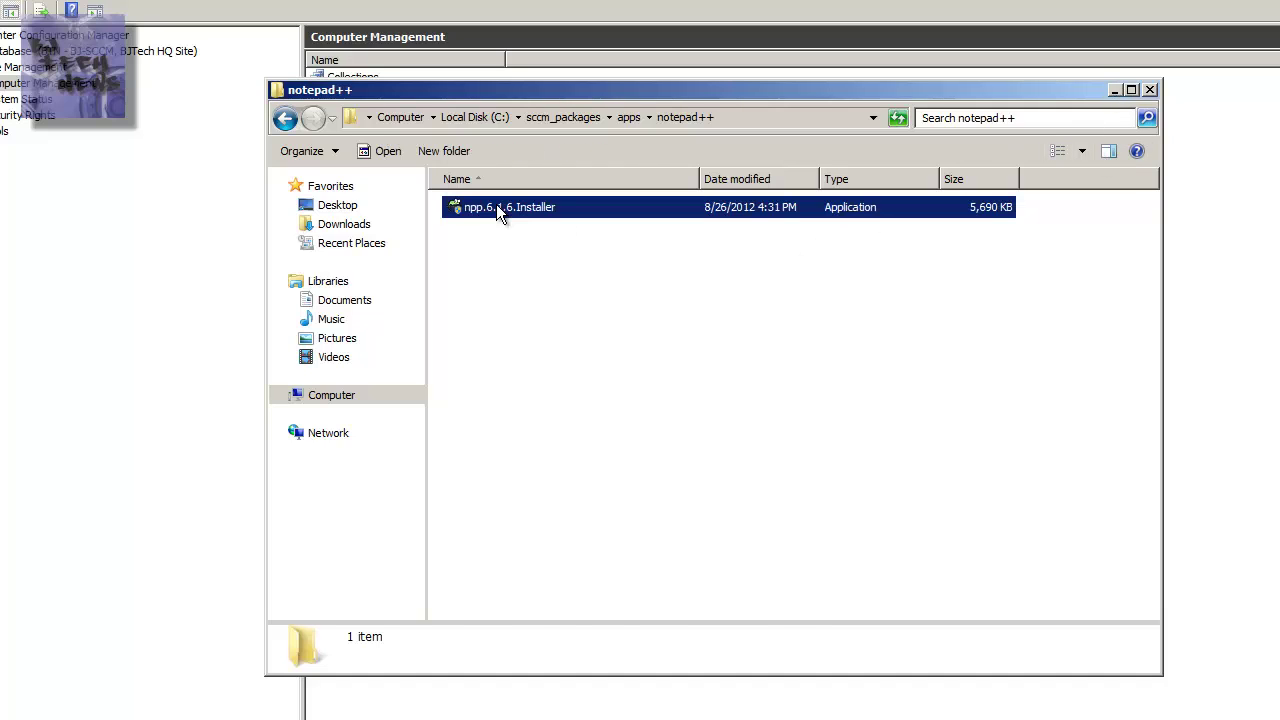
left_click(510, 210)
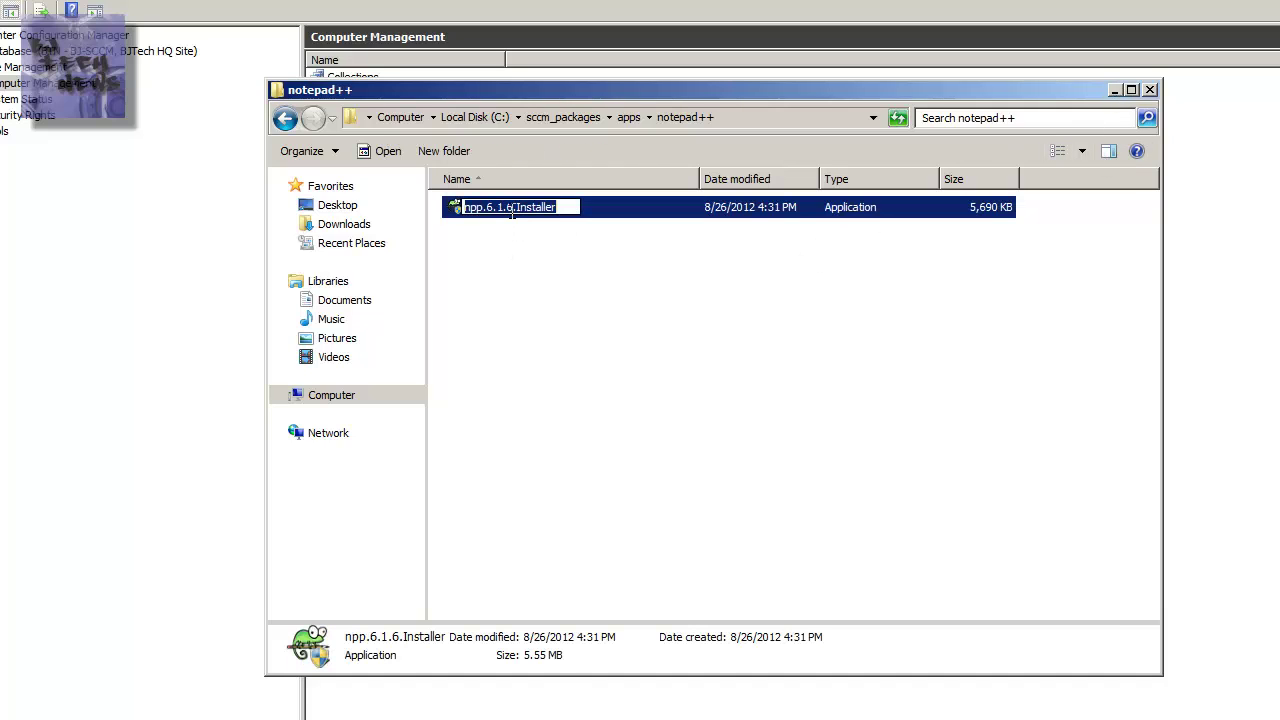
key("ctrl+c")
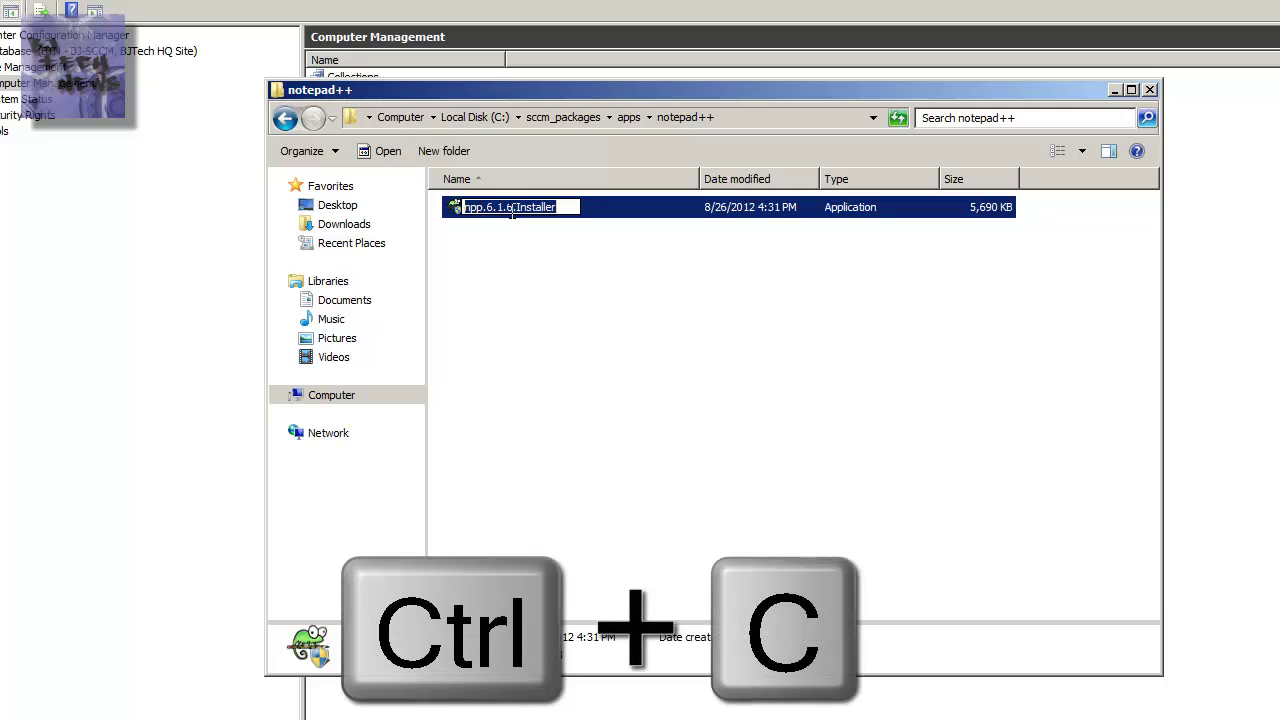
left_click(1118, 88)
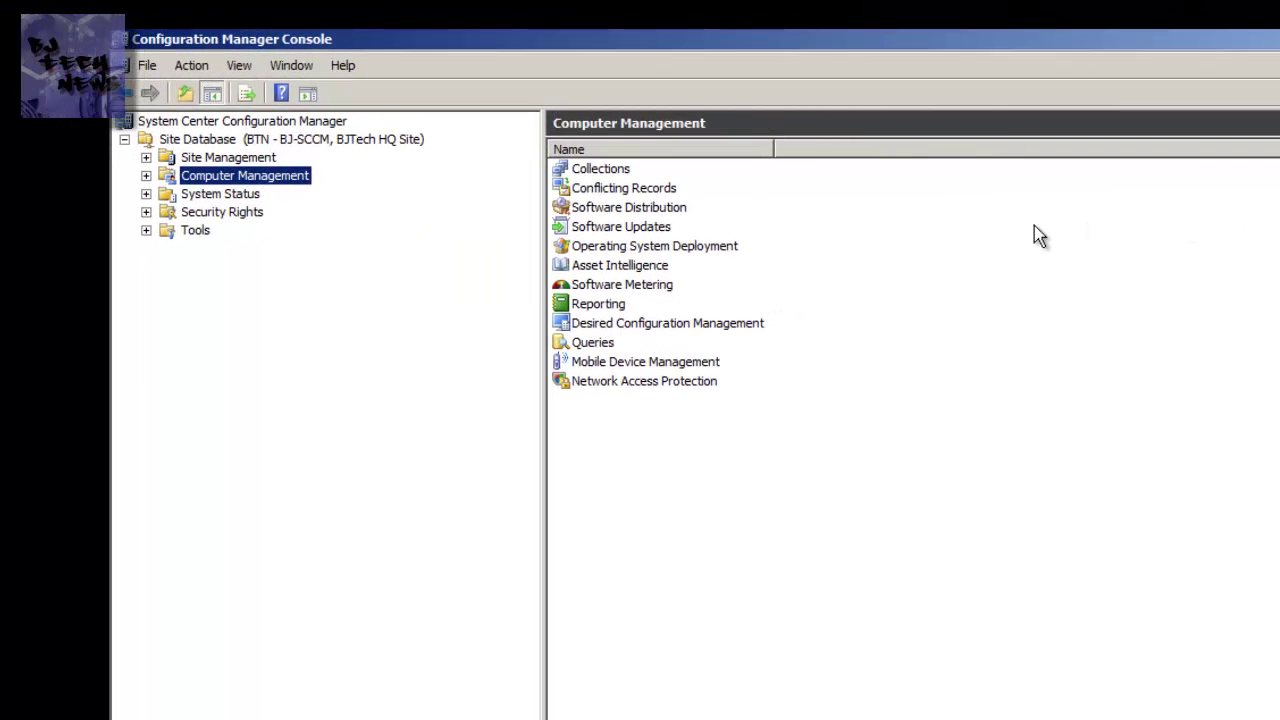
- Start a new package under Computer Management > Software Distribution > Packages
left_click(146, 176)
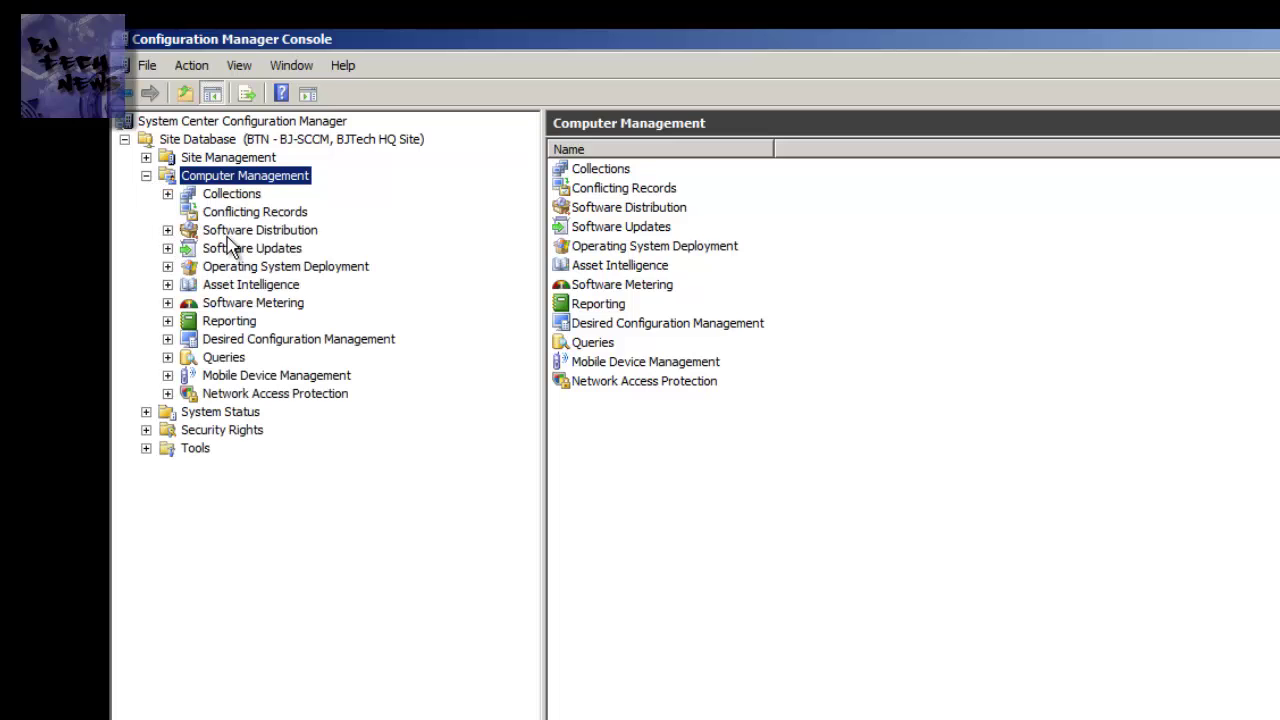
left_click(167, 230)
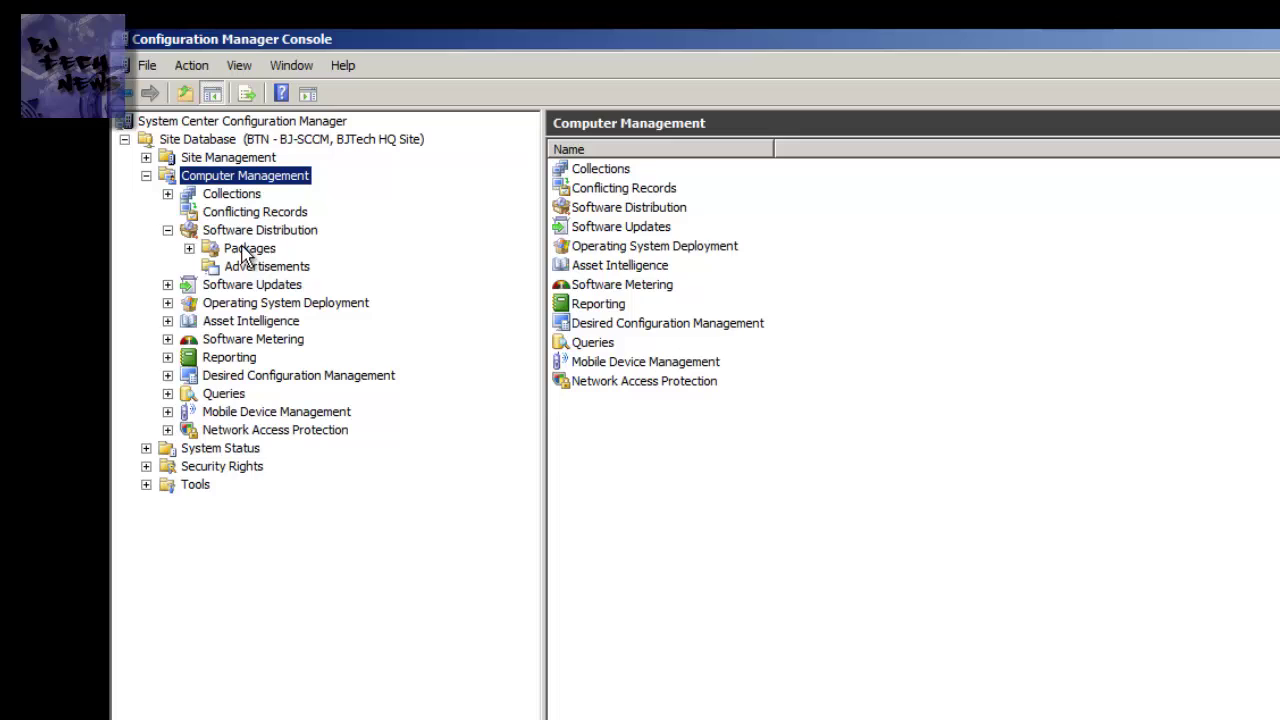
left_click(189, 248)
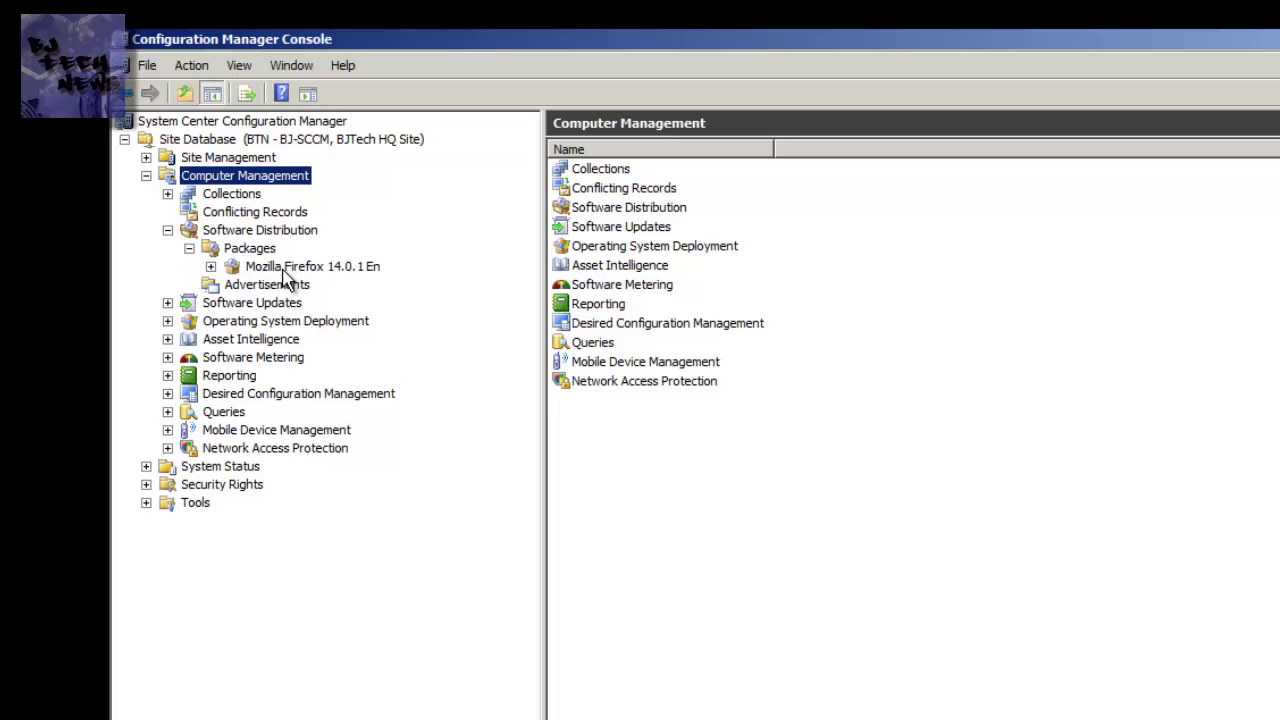
left_click(262, 249)
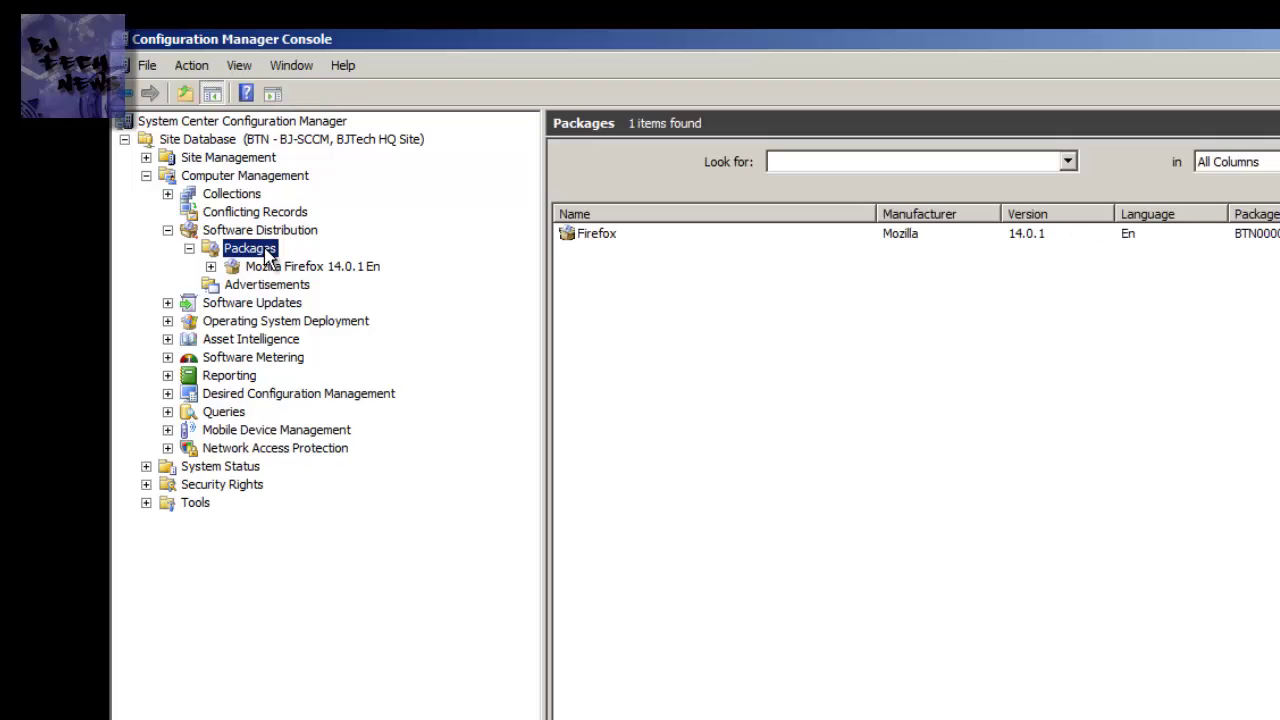
right_click(270, 255)
mouse_move(298, 260)
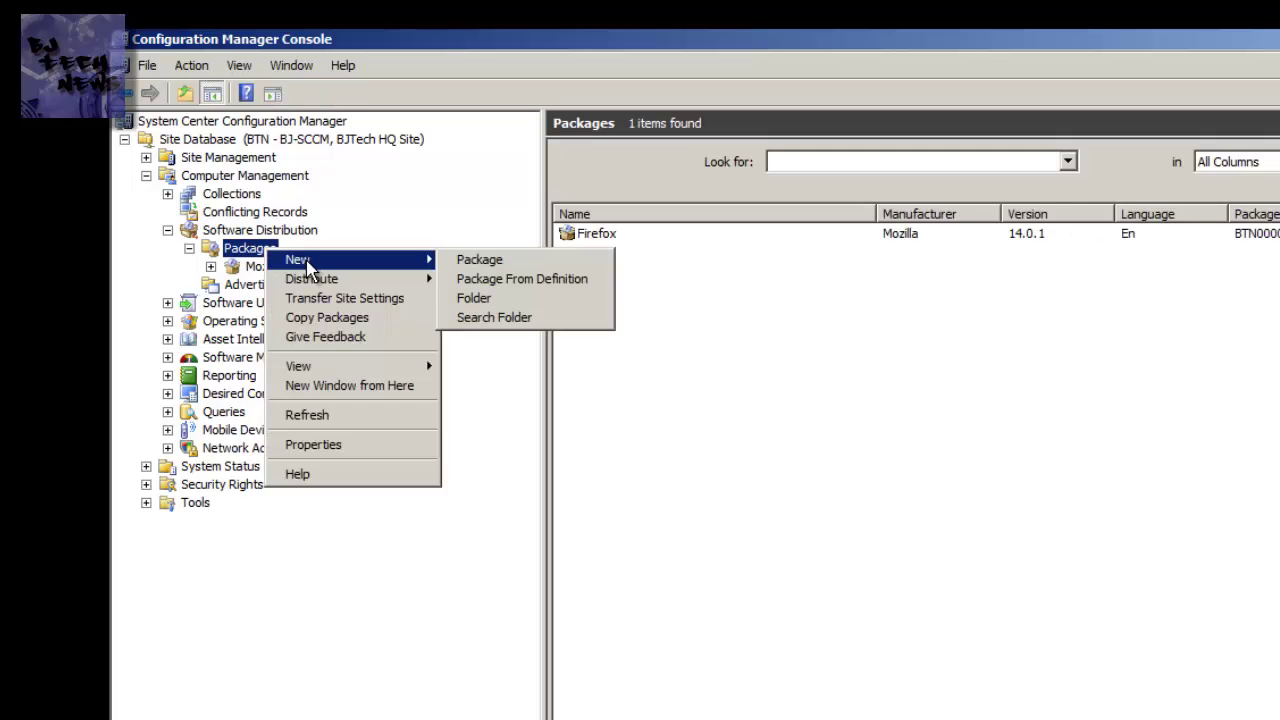
left_click(487, 275)
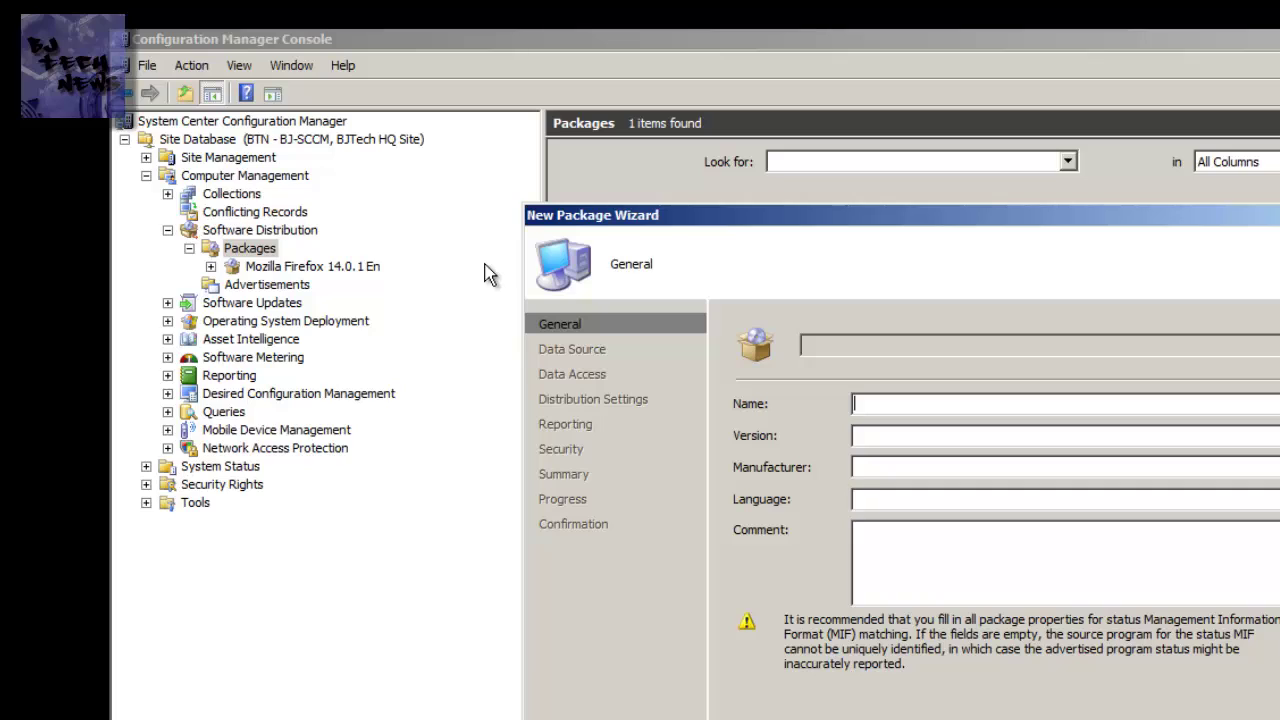
- Enter Notepadd++ as the package name, 6.1.6 as the version and en as the language
type("Notepadd++")
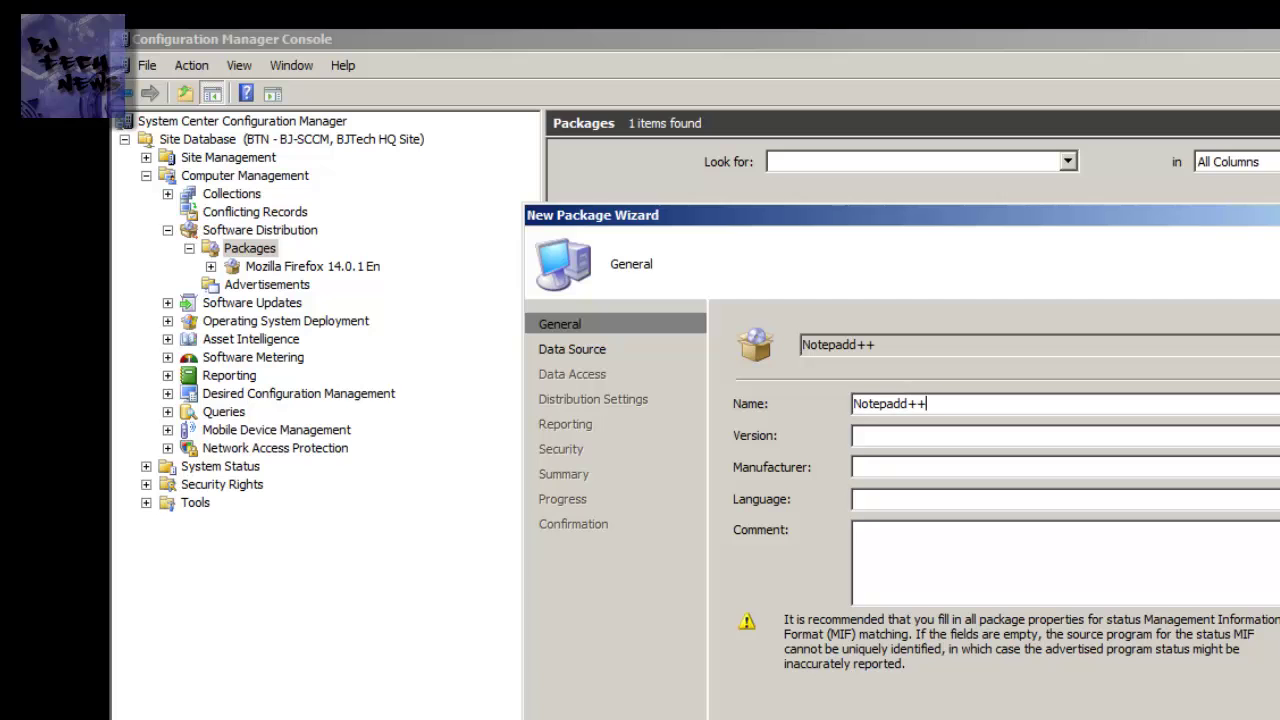
key("Tab")
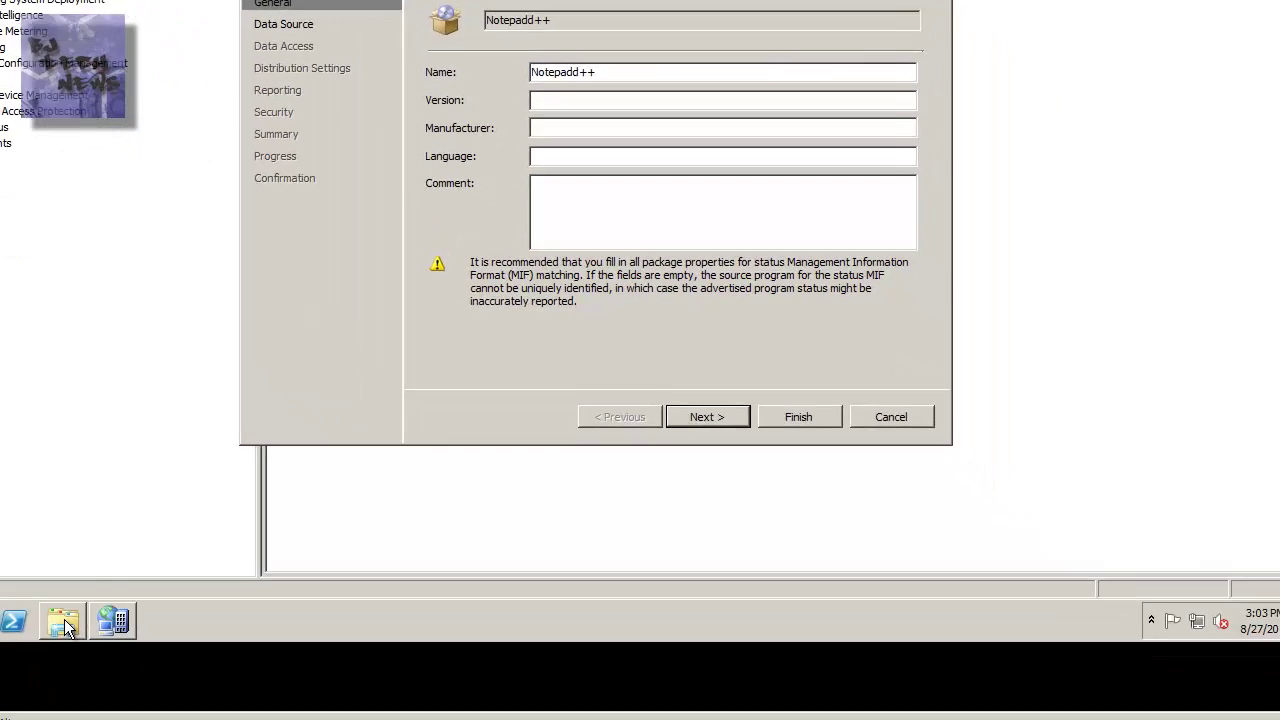
left_click(65, 627)
left_click(65, 627)
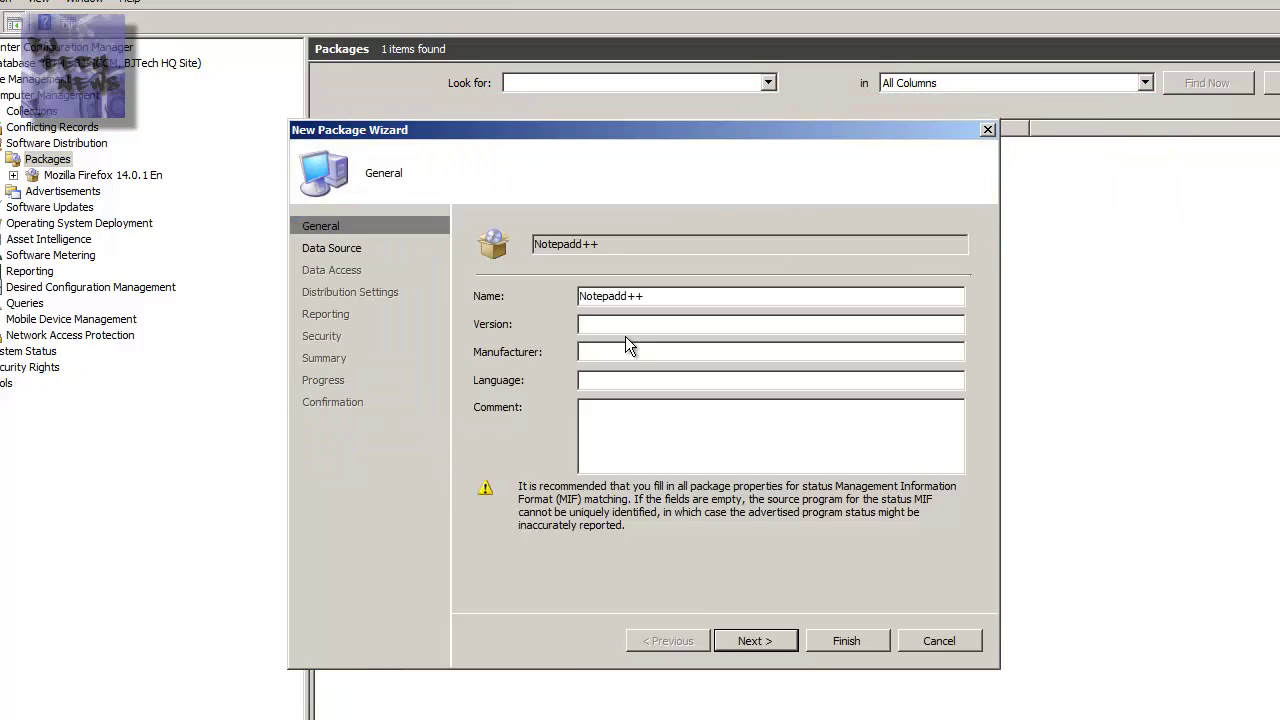
type("6.1.6")
left_click(686, 350)
left_click(667, 383)
type("en")
- Correct the package name to Notepad++, enter the comment "Notepad++ 6.1.6 package for BJTechNews" and continue to the data source settings
left_click(661, 428)
type("Notepadd")
key("BackSpace")
double_click(627, 296)
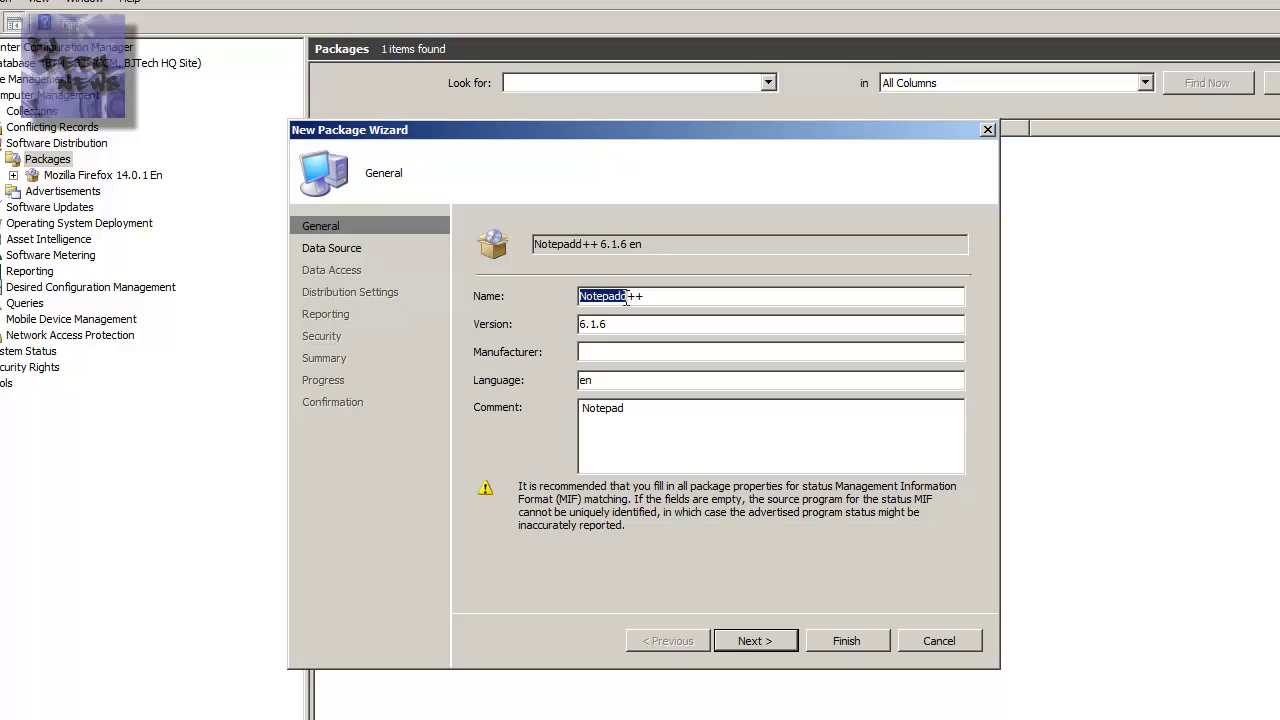
left_click(624, 296)
key("BackSpace")
left_click(638, 409)
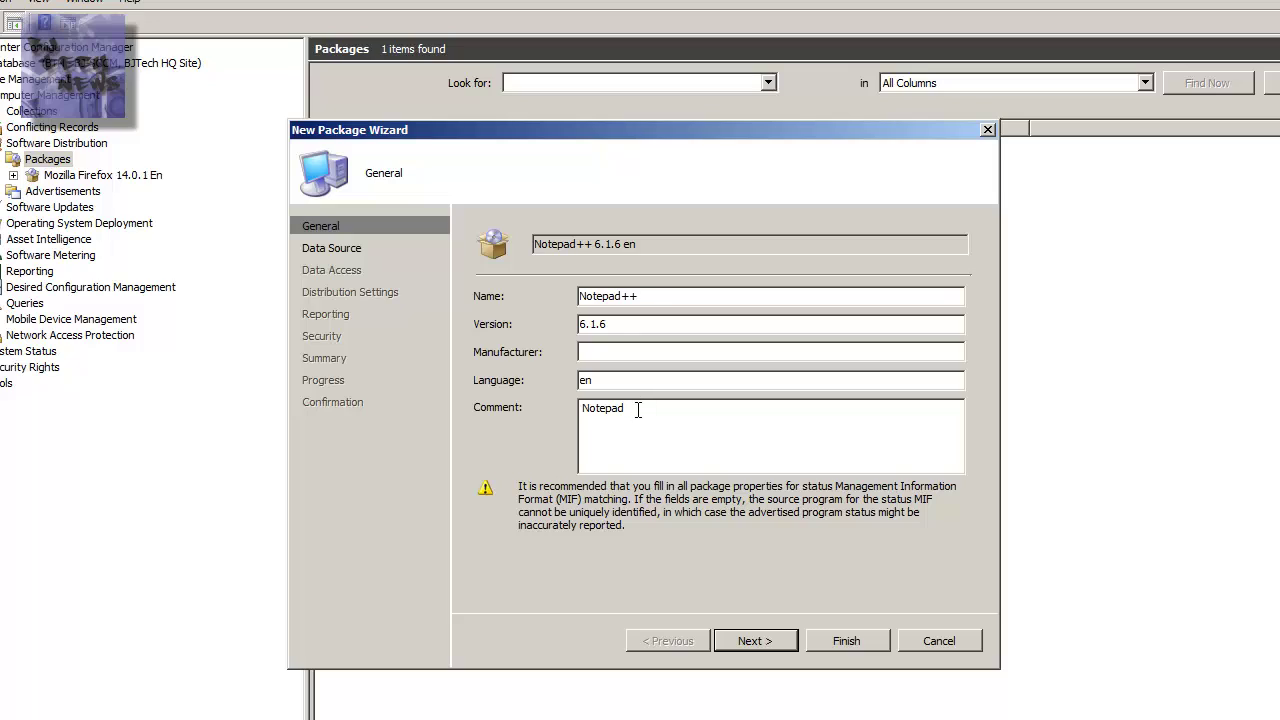
type("++ 6.1.6 package for BJTechNew")
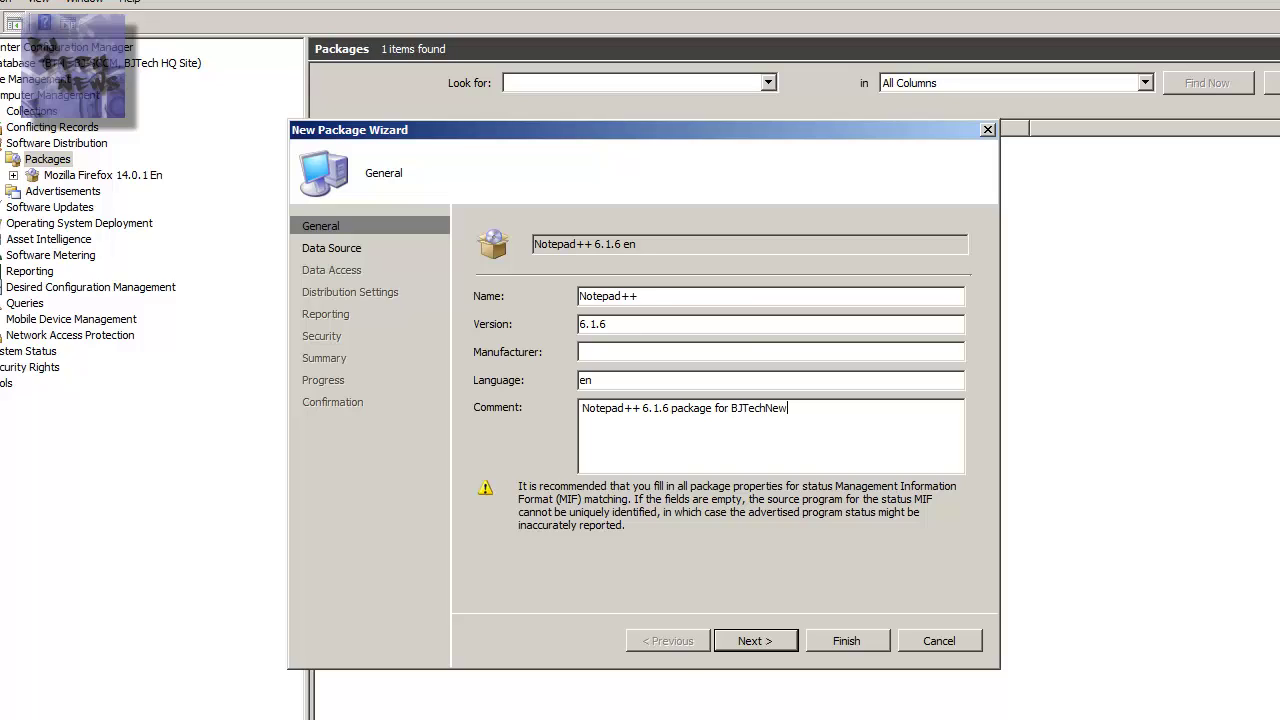
type("s")
left_click(756, 641)
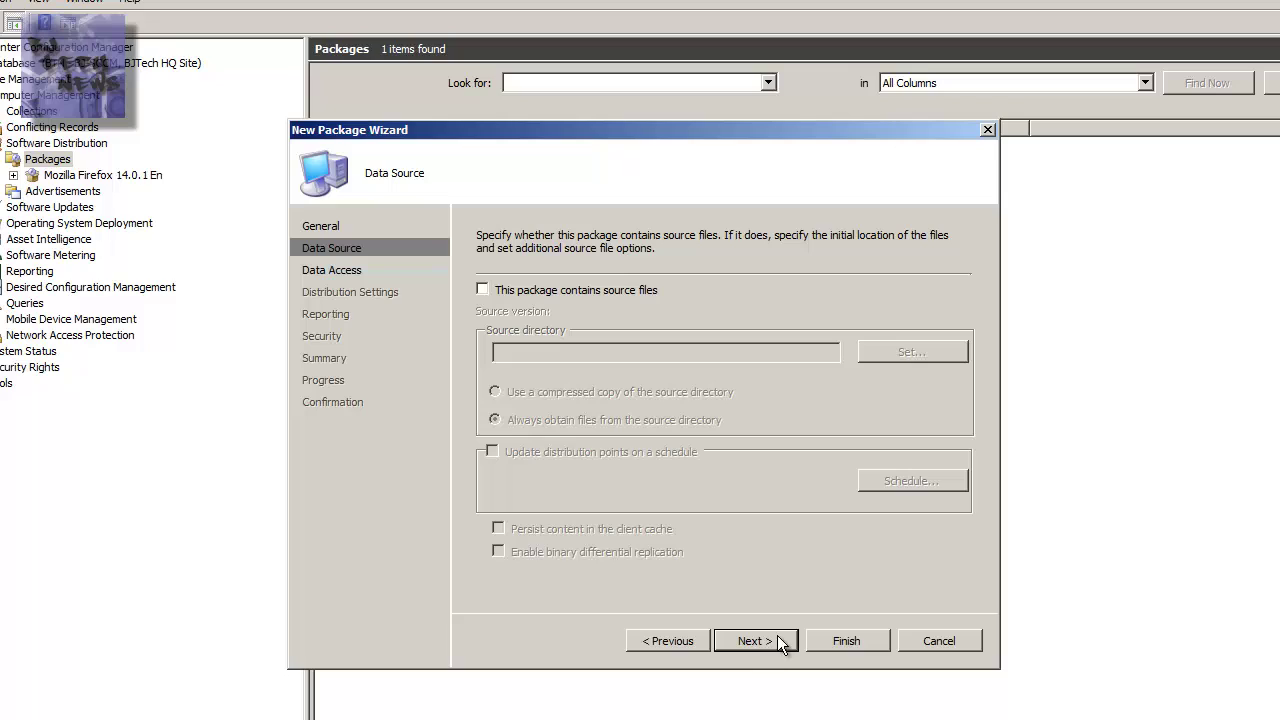
- Mark the package as containing source files and set its source directory to C:\sccm_packages\apps\notepad++ on the site server's local drive
left_click(614, 289)
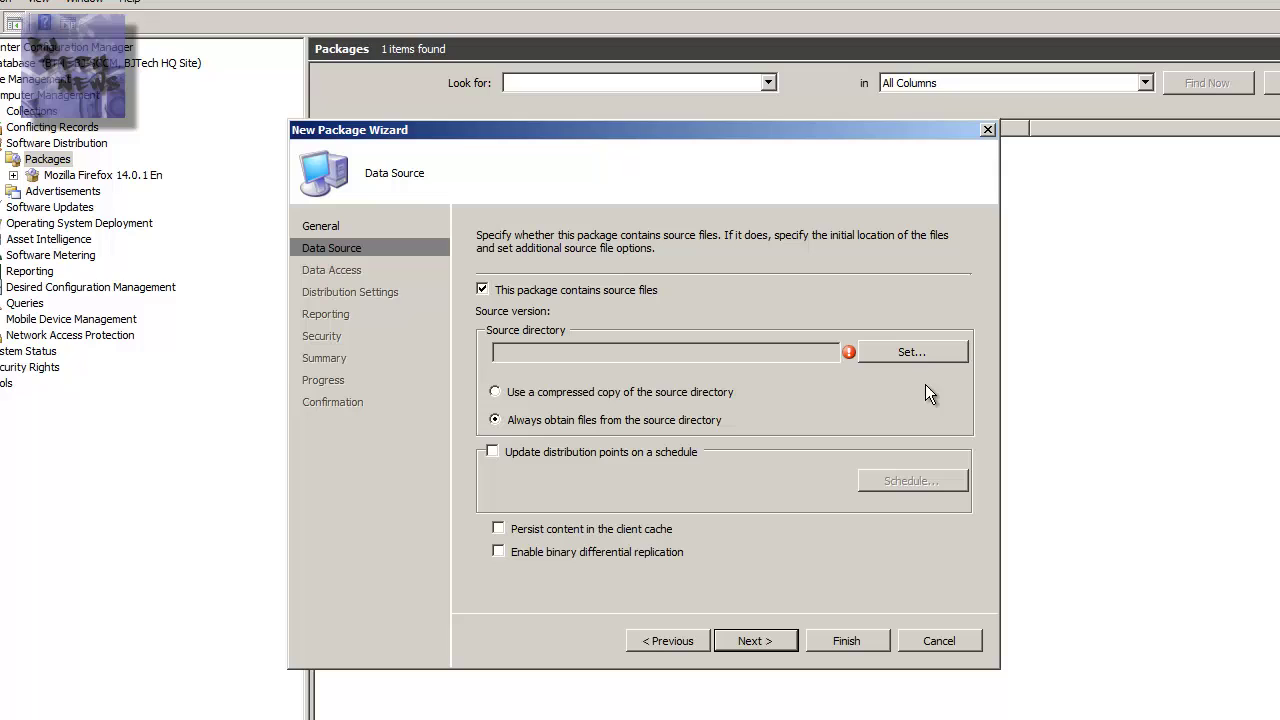
left_click(948, 349)
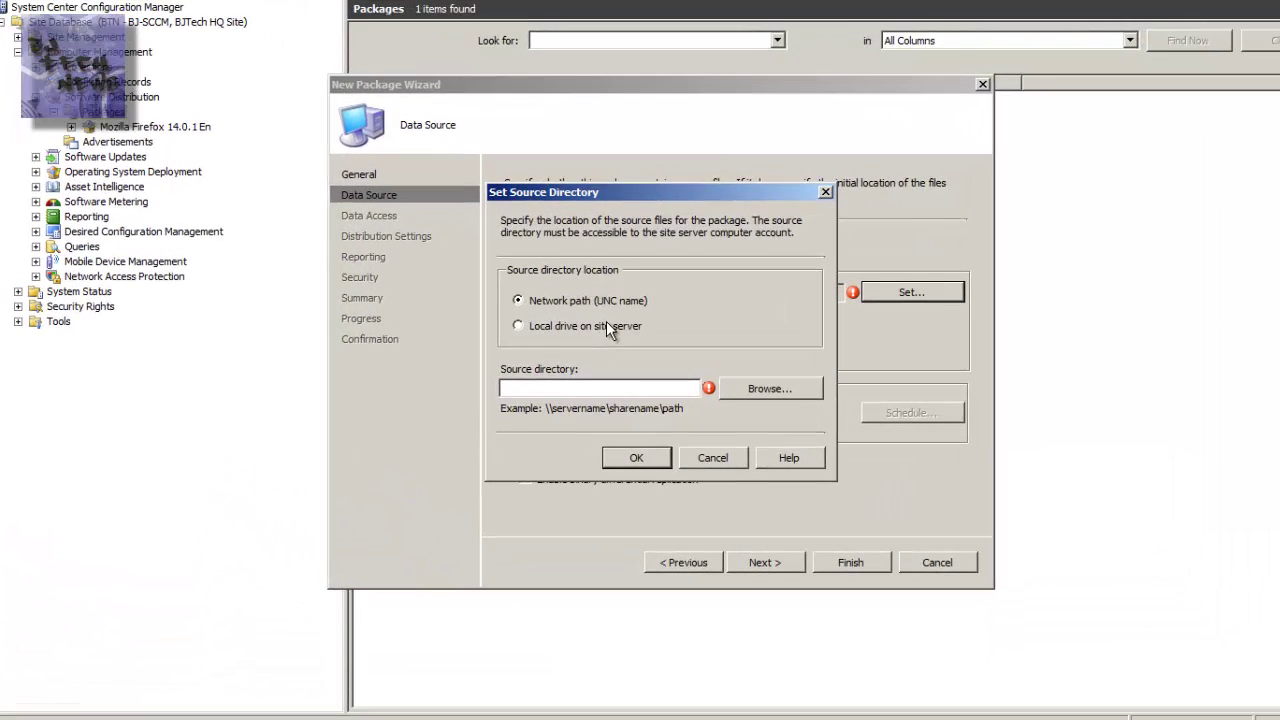
left_click(606, 324)
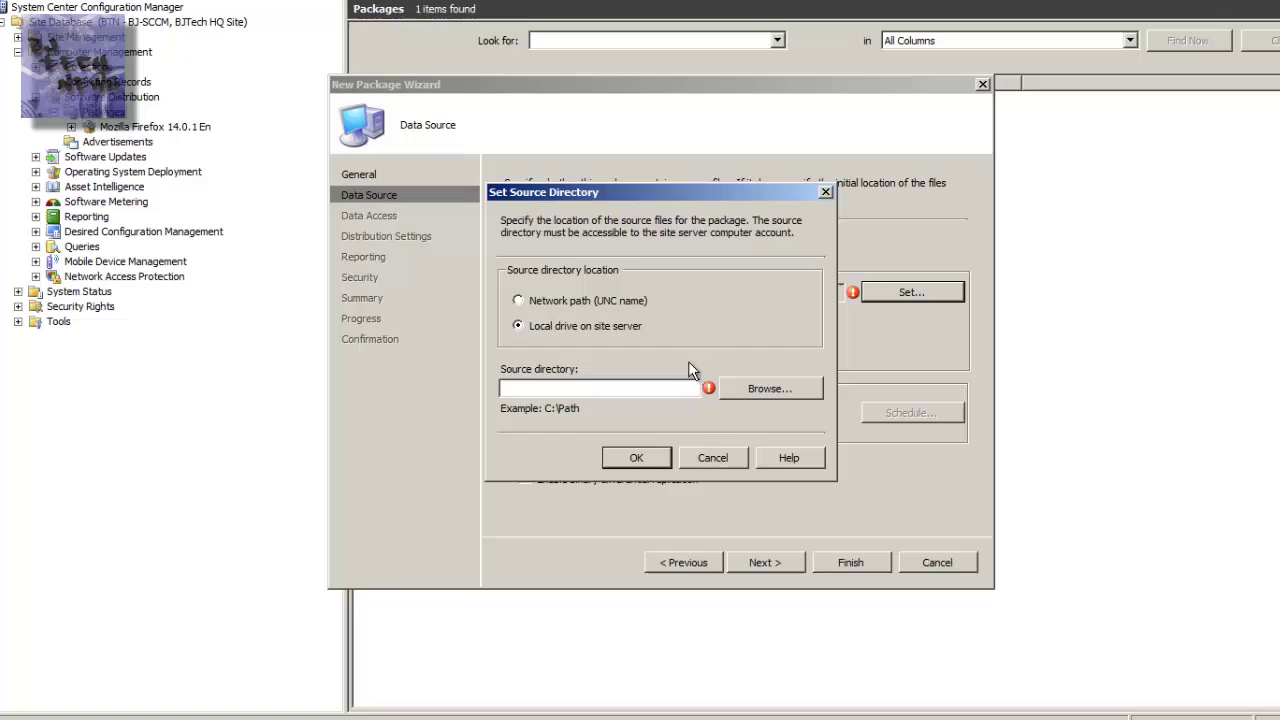
left_click(739, 386)
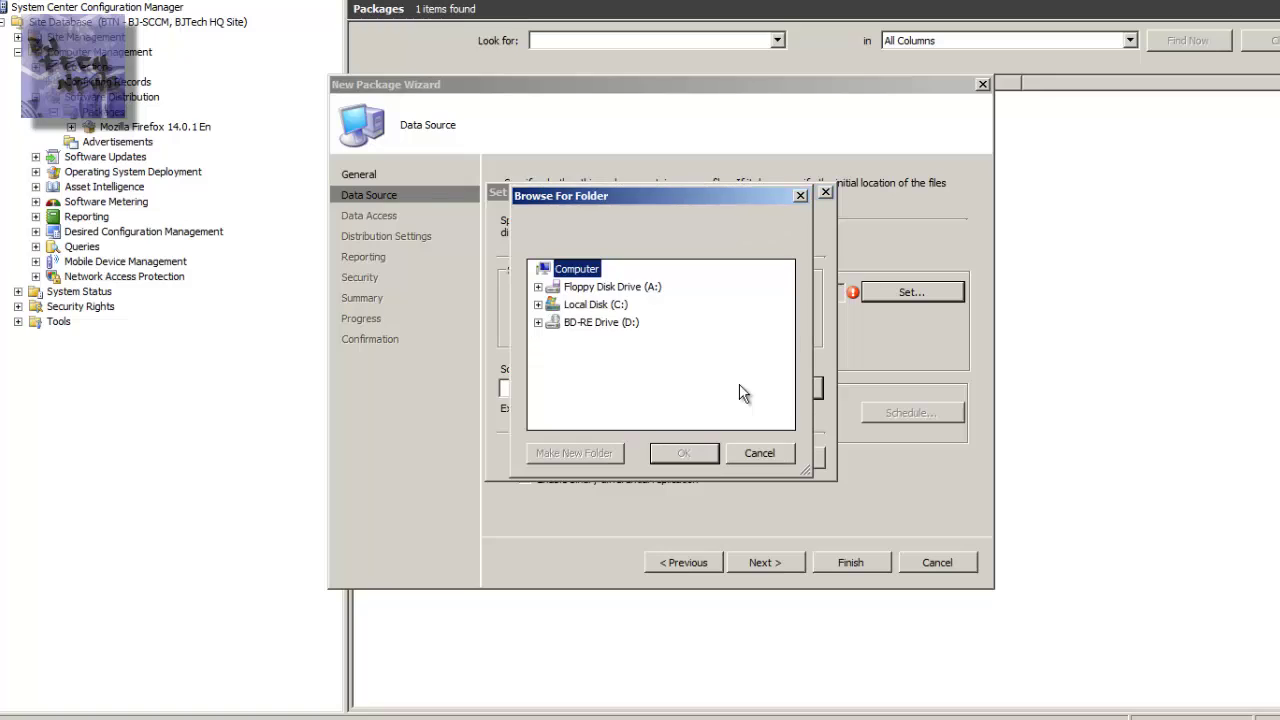
left_click(538, 304)
double_click(621, 398)
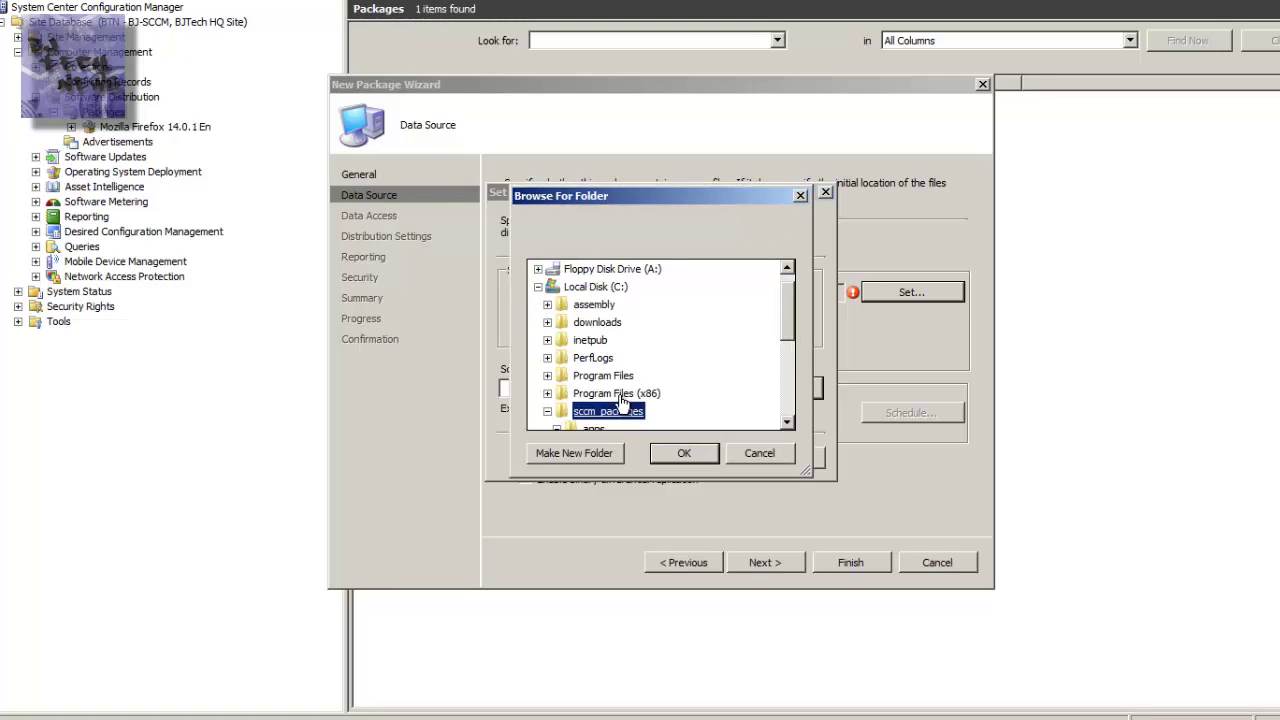
left_click_drag(791, 301, 791, 348)
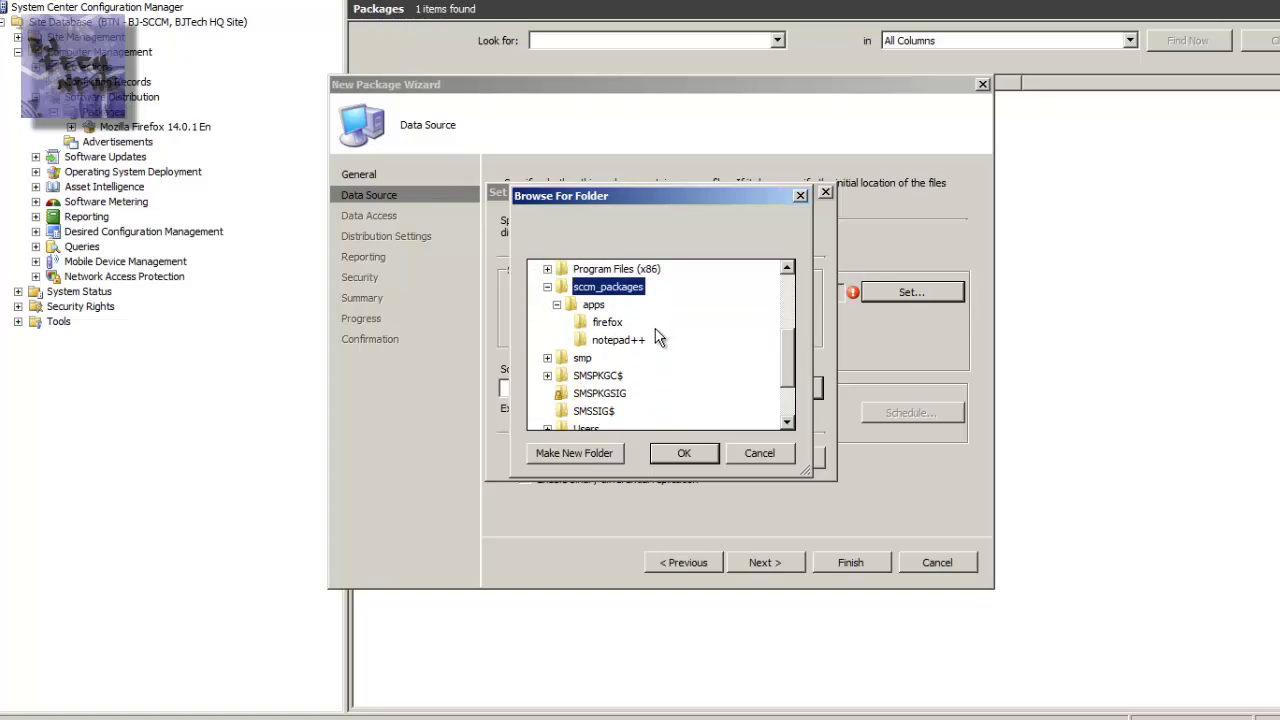
left_click(640, 340)
left_click(686, 454)
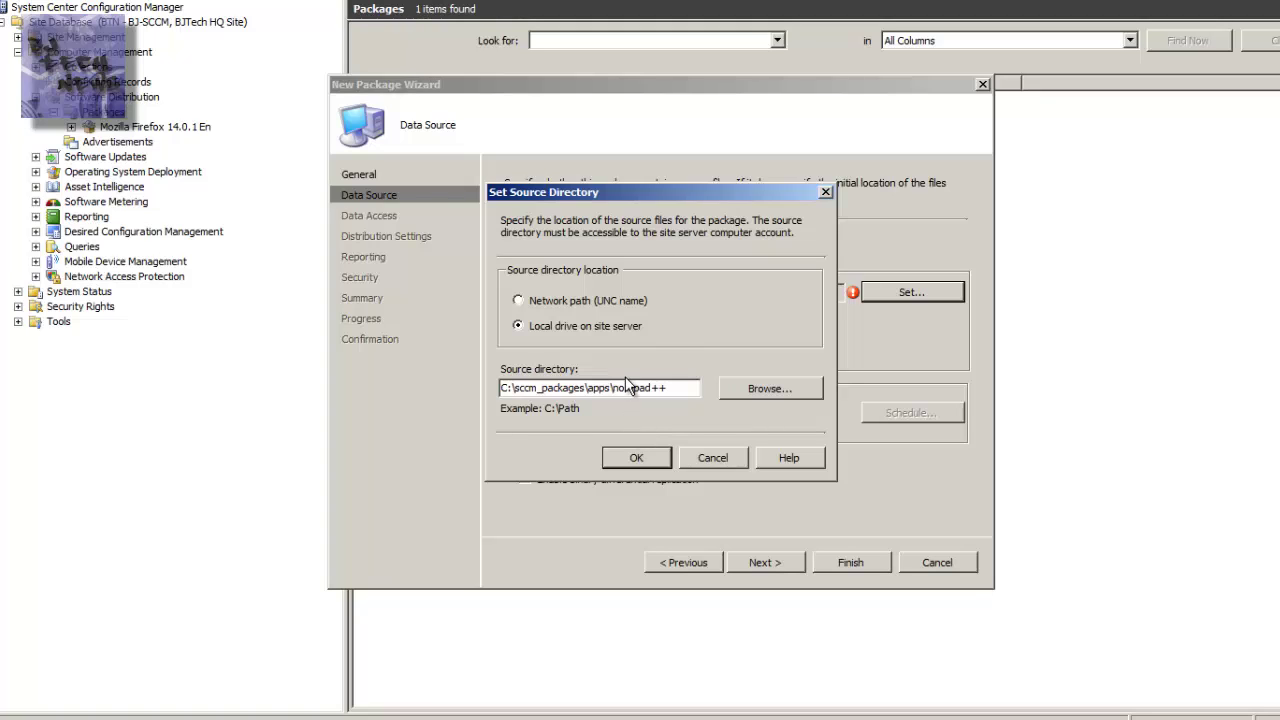
left_click(622, 449)
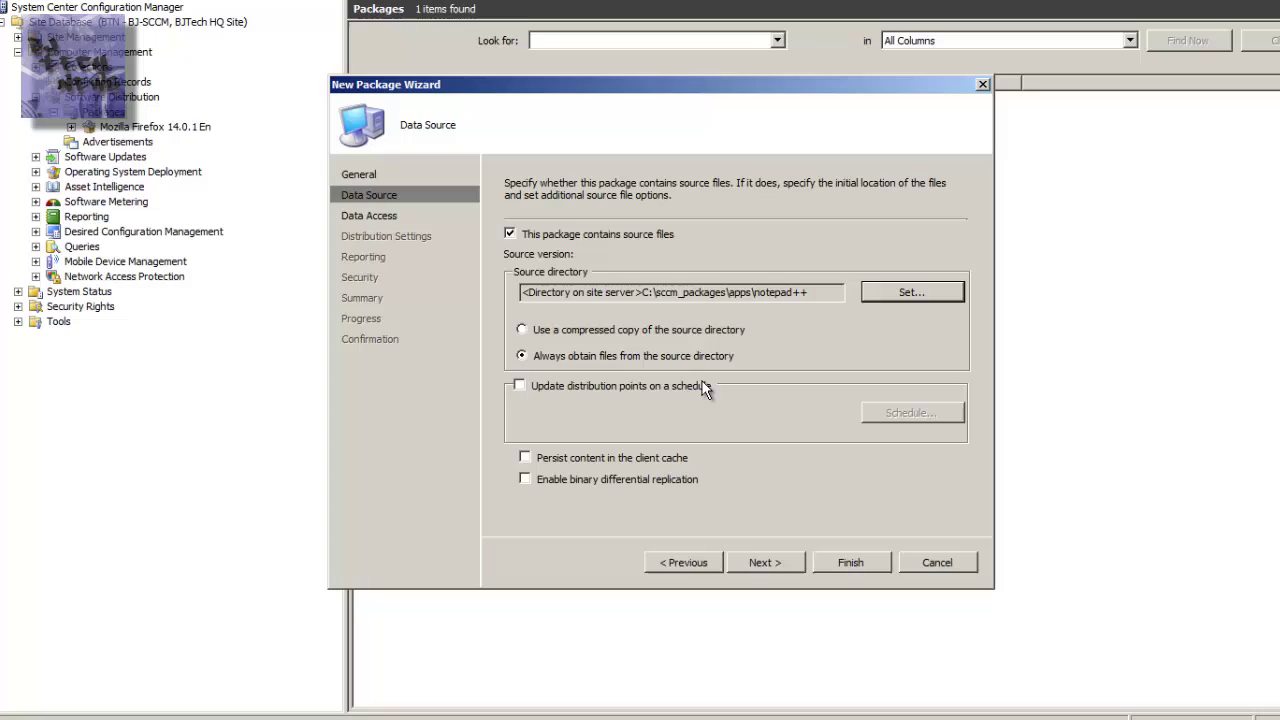
- Enable updating distribution points on a schedule and accept the default data access settings
left_click(632, 385)
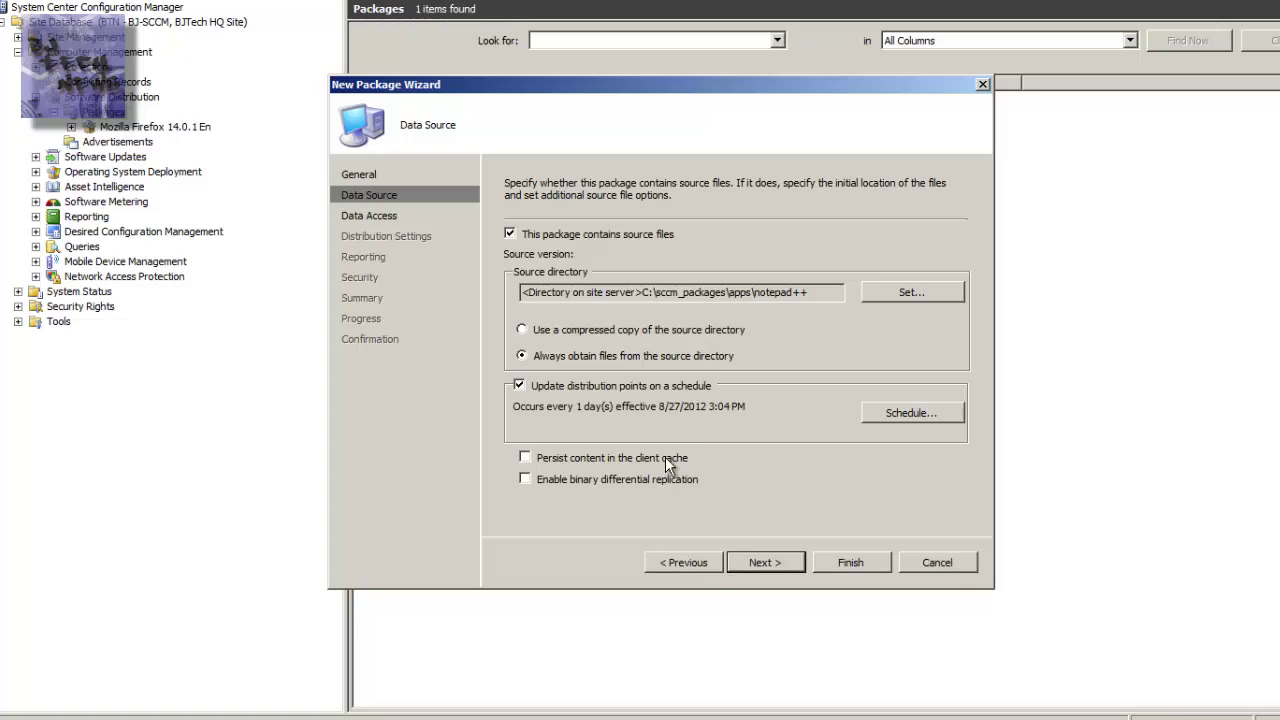
left_click(760, 563)
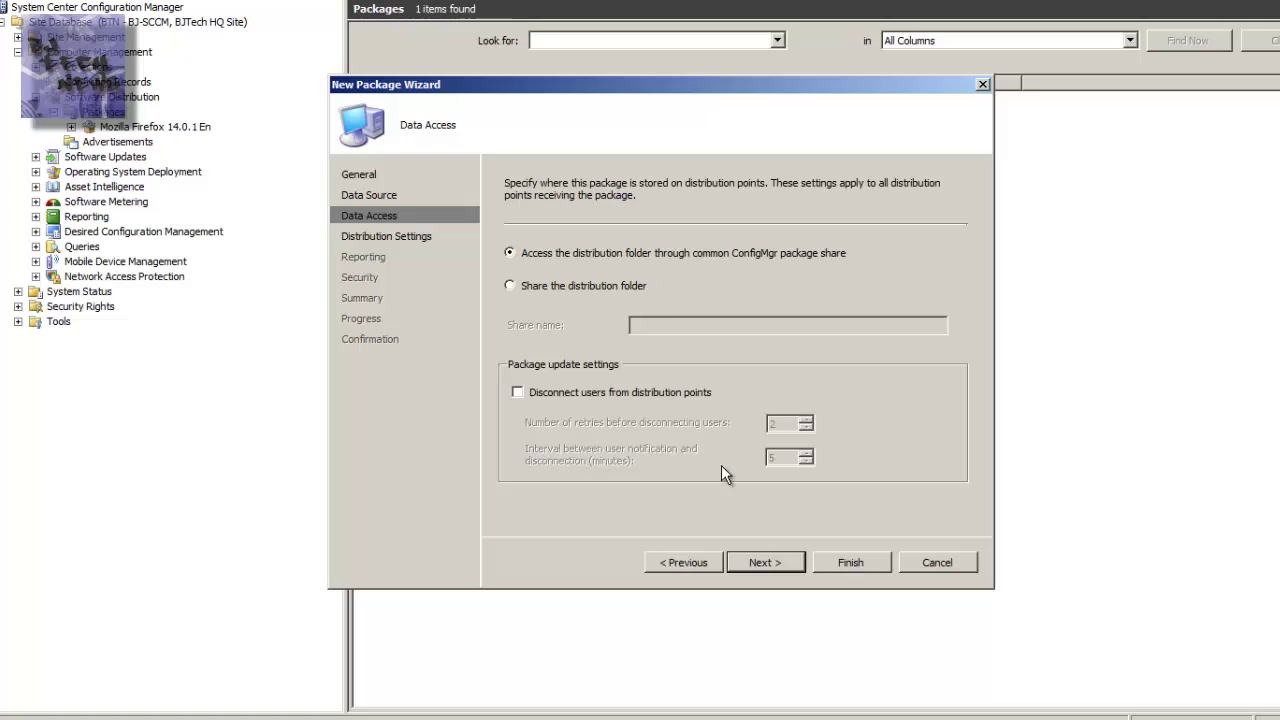
left_click(775, 562)
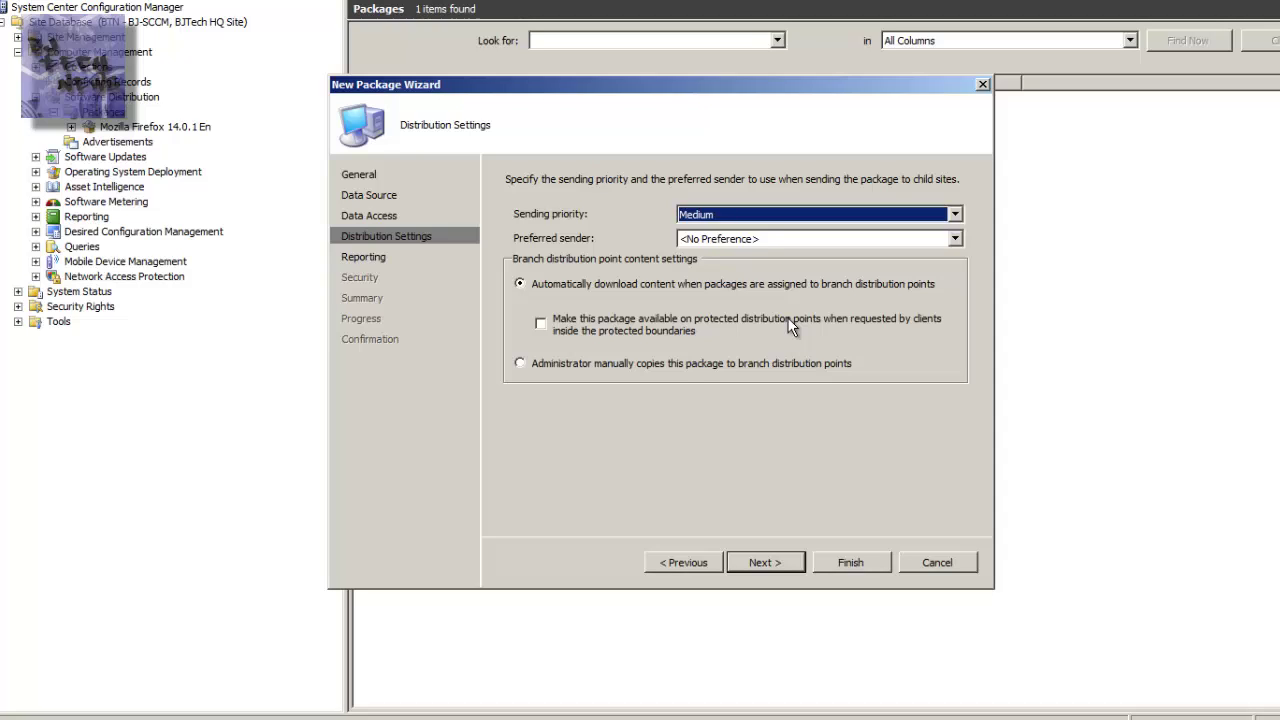
- Set the package's sending priority to High, leave the other distribution settings at their defaults and continue to the reporting settings
left_click(834, 216)
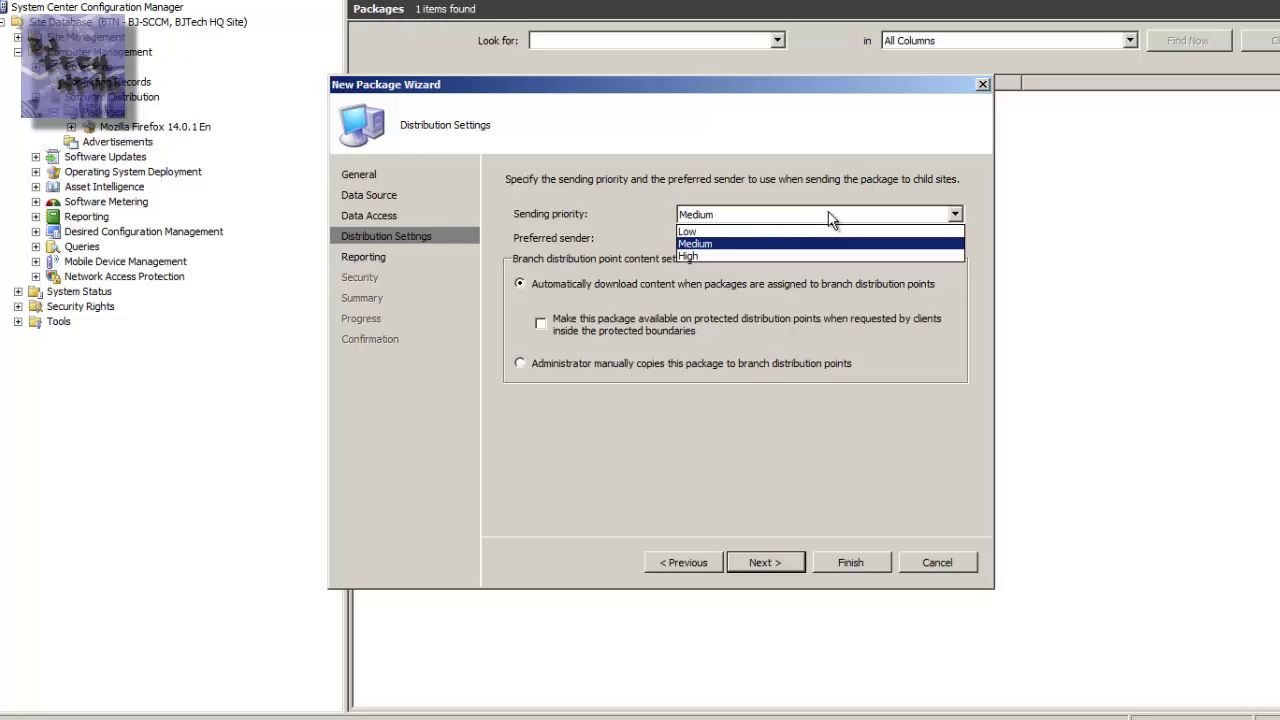
left_click(803, 258)
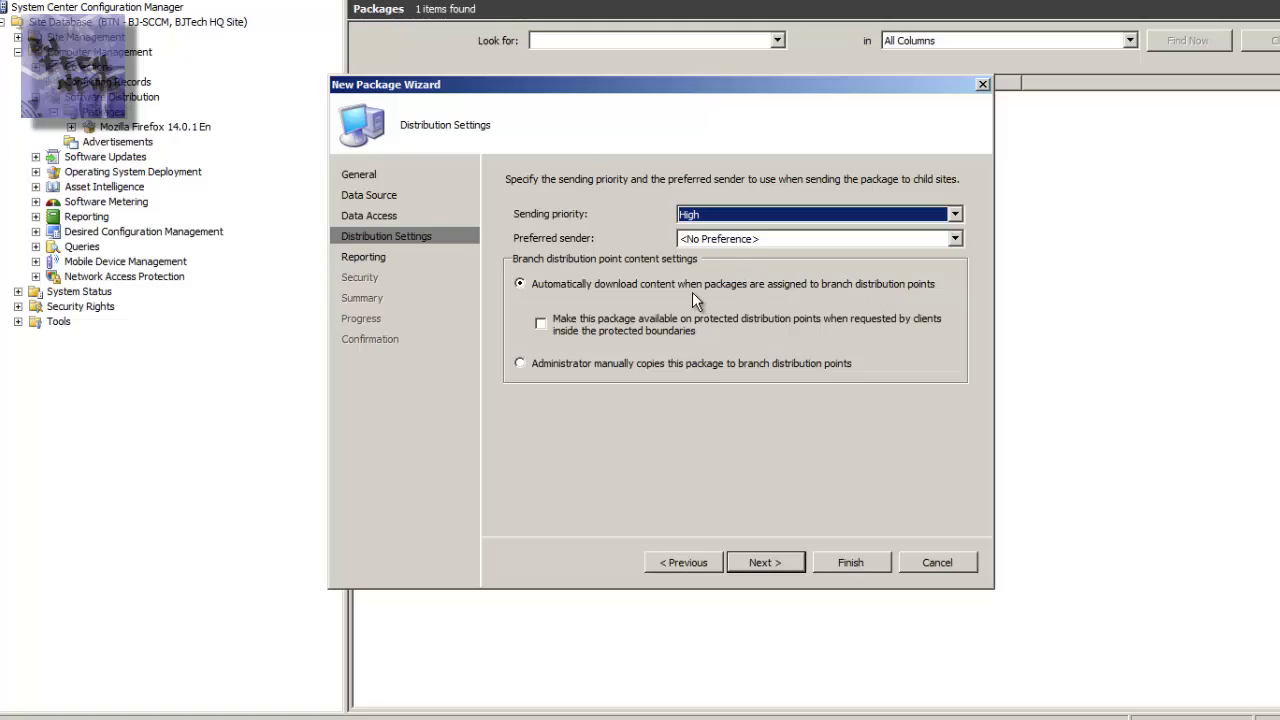
left_click(761, 562)
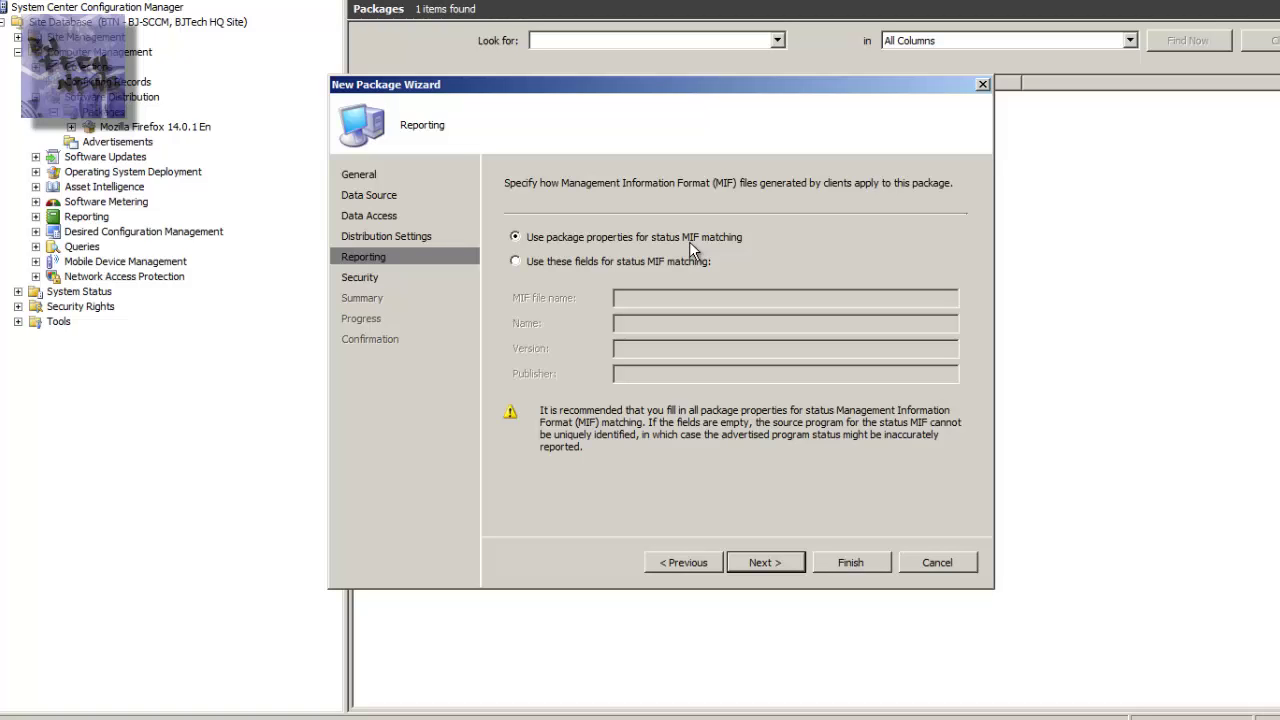
- Use package properties for status MIF matching and accept the default security rights to reach the package summary
left_click(640, 259)
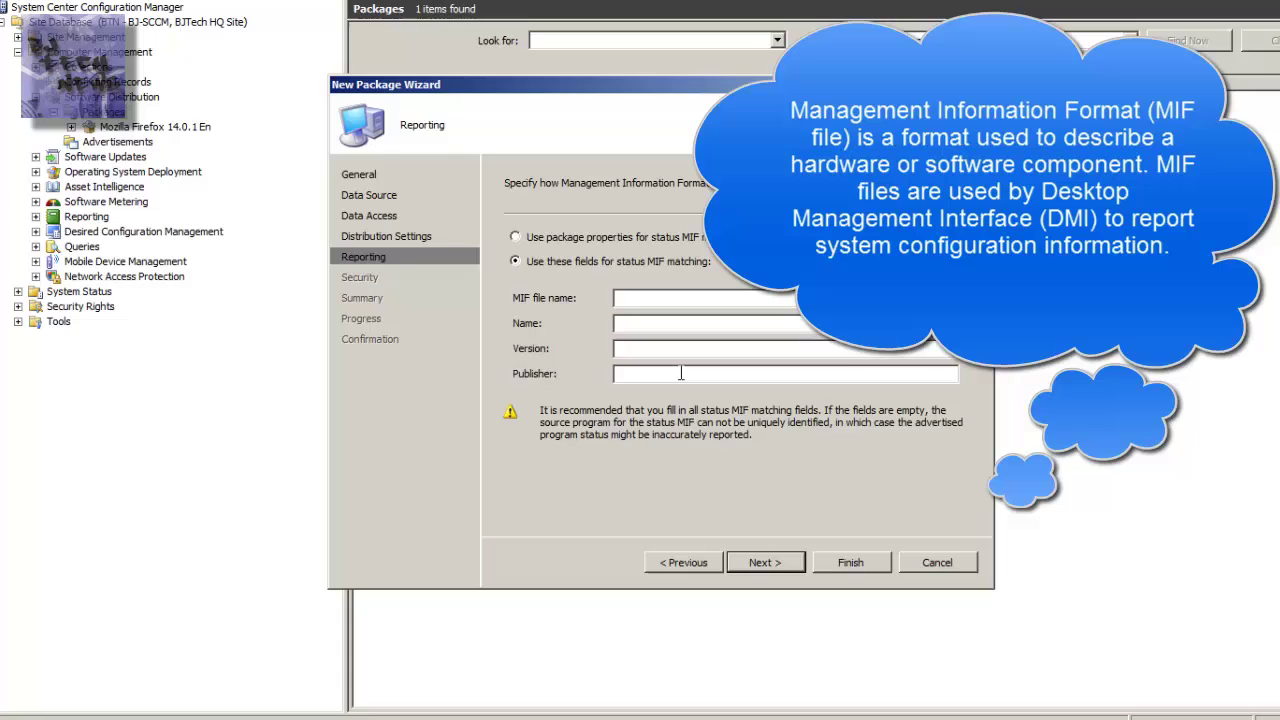
left_click(576, 238)
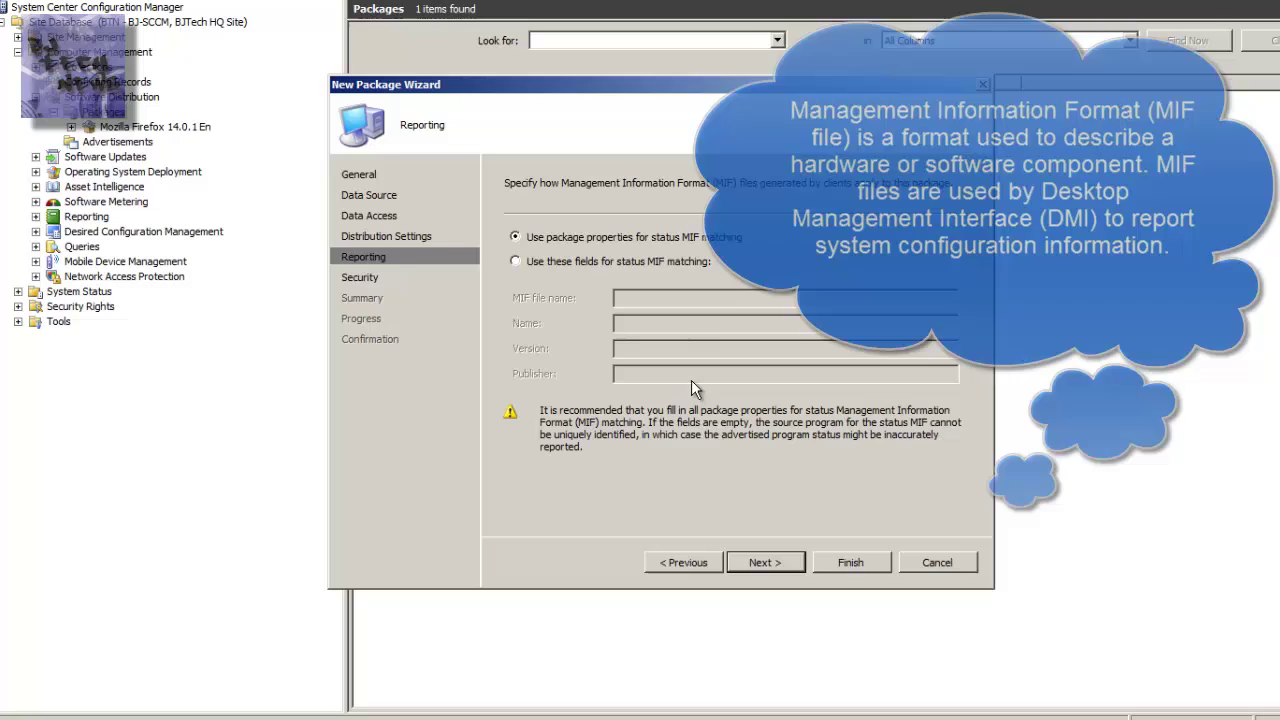
left_click(763, 563)
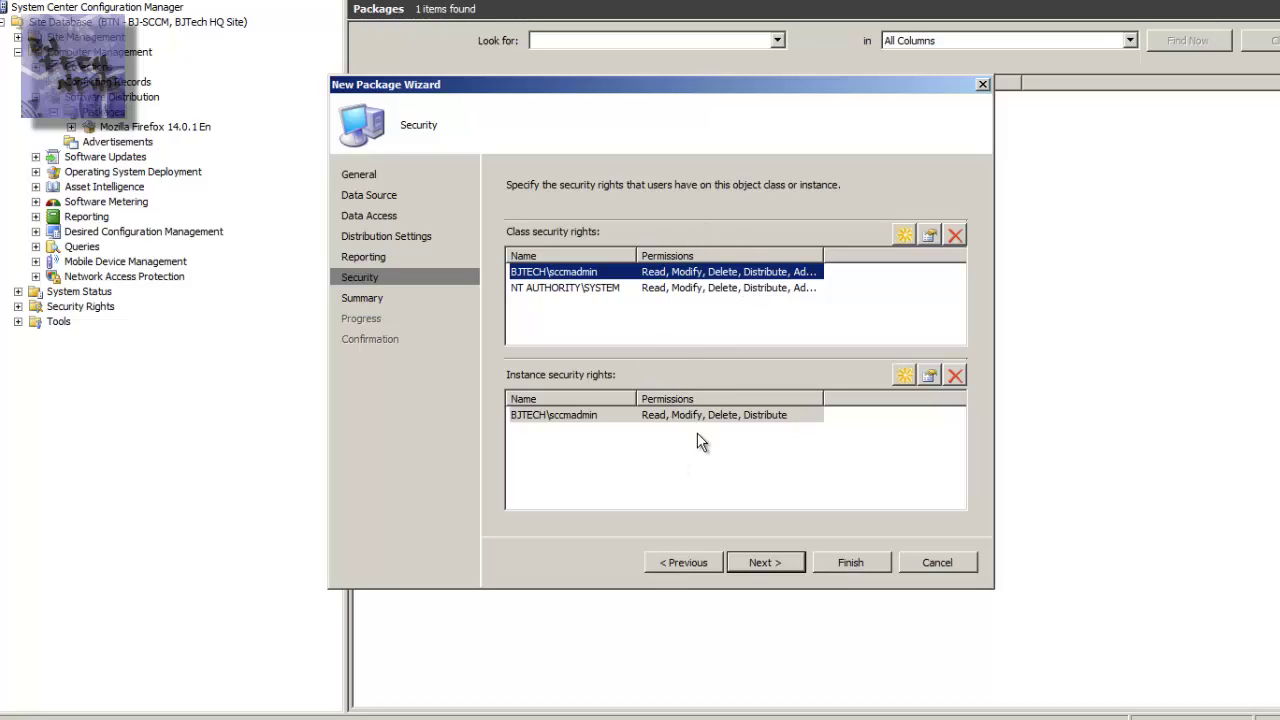
left_click(761, 561)
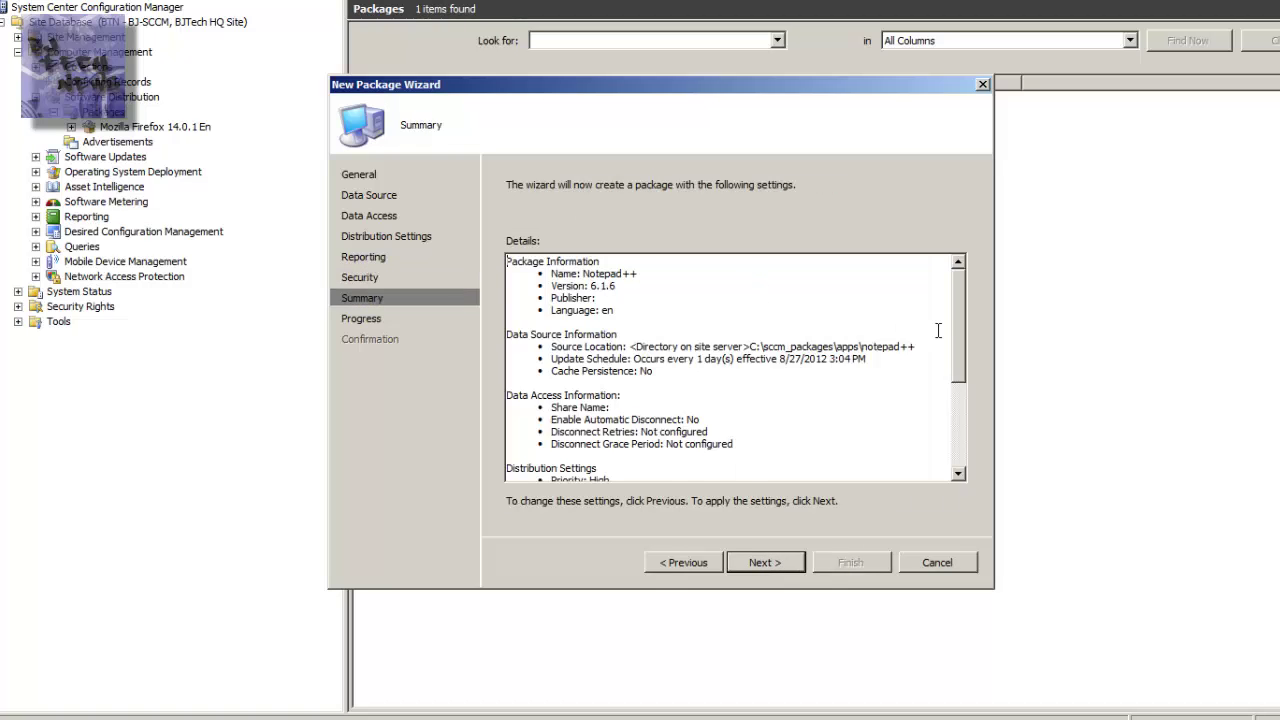
- Review the summary, create the Notepad++ package, check the completion details and close the wizard
scroll(958, 311, "down", 3)
scroll(966, 311, "up", 3)
left_click(756, 565)
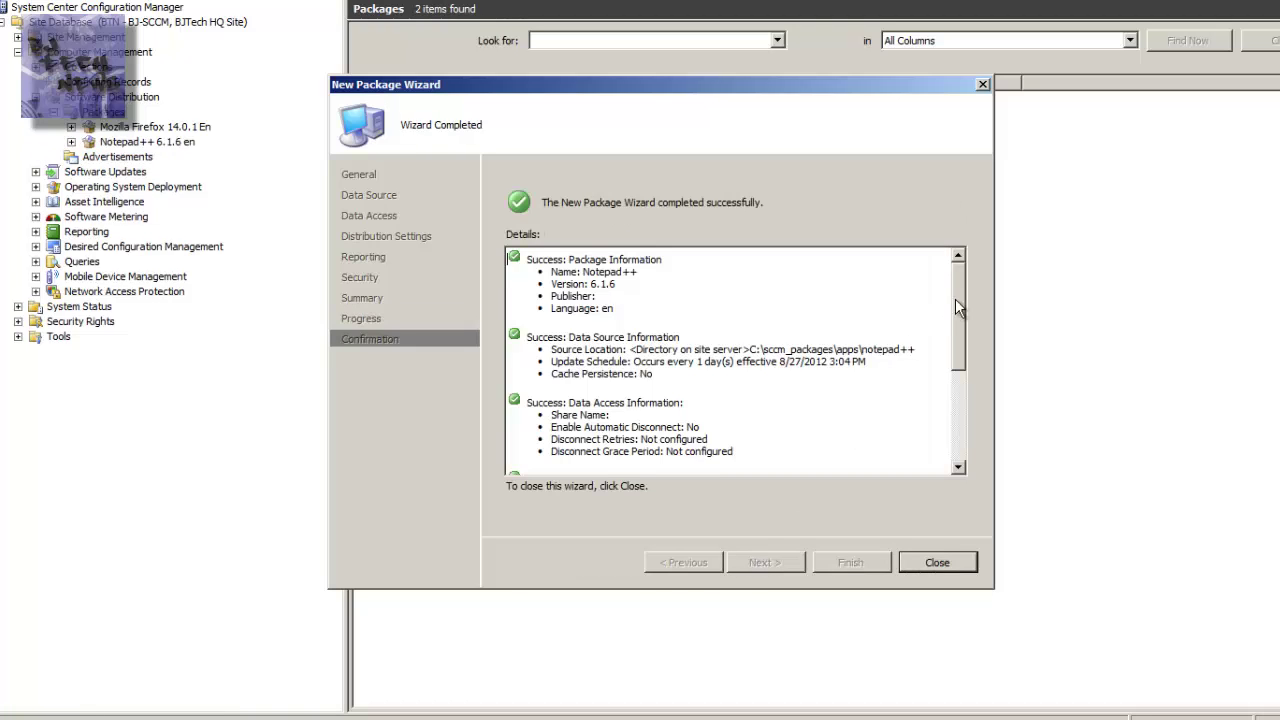
left_click_drag(955, 298, 941, 322)
left_click(926, 562)
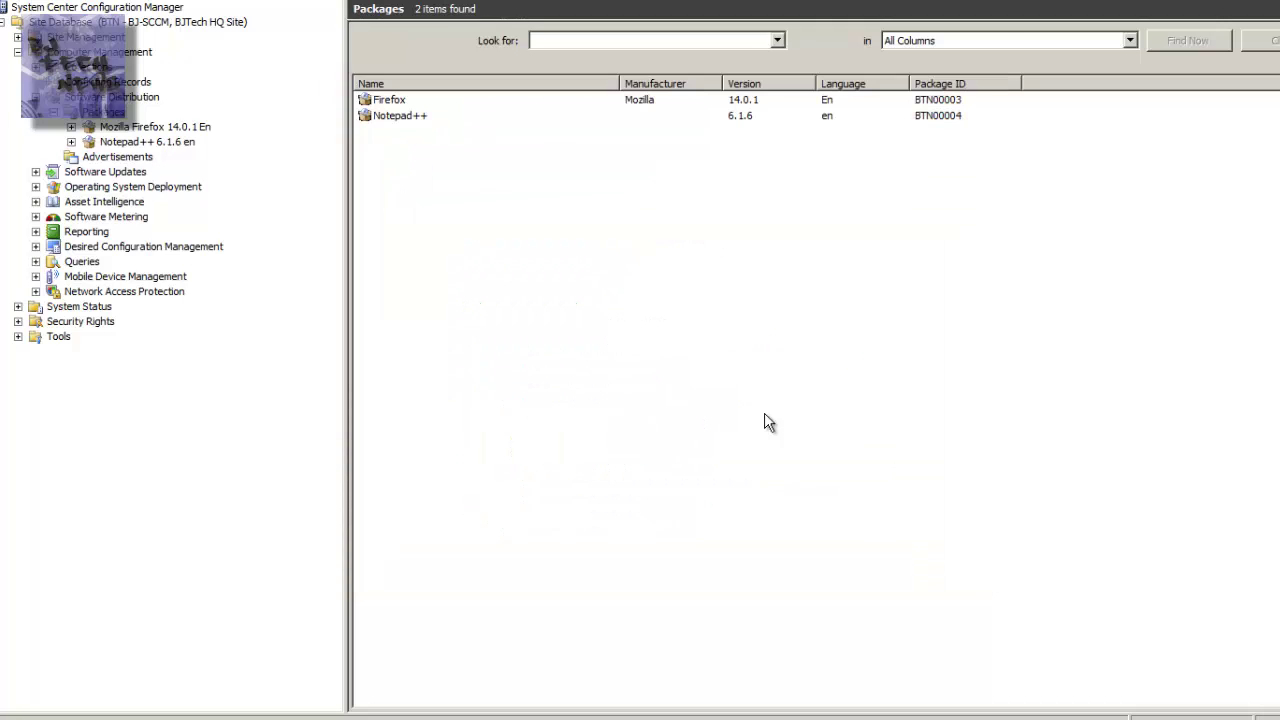
- Open the Notepad++ 6.1.6 en package, expand its contents and display its distribution points
left_click(415, 118)
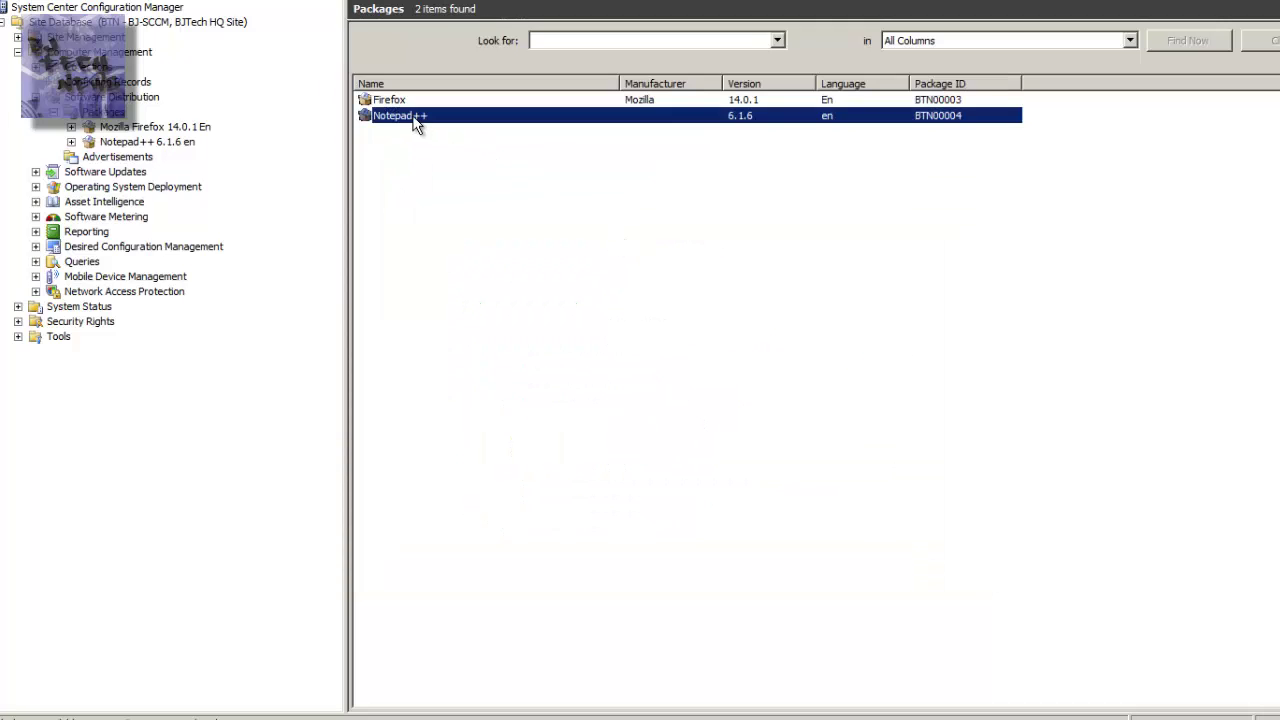
double_click(415, 118)
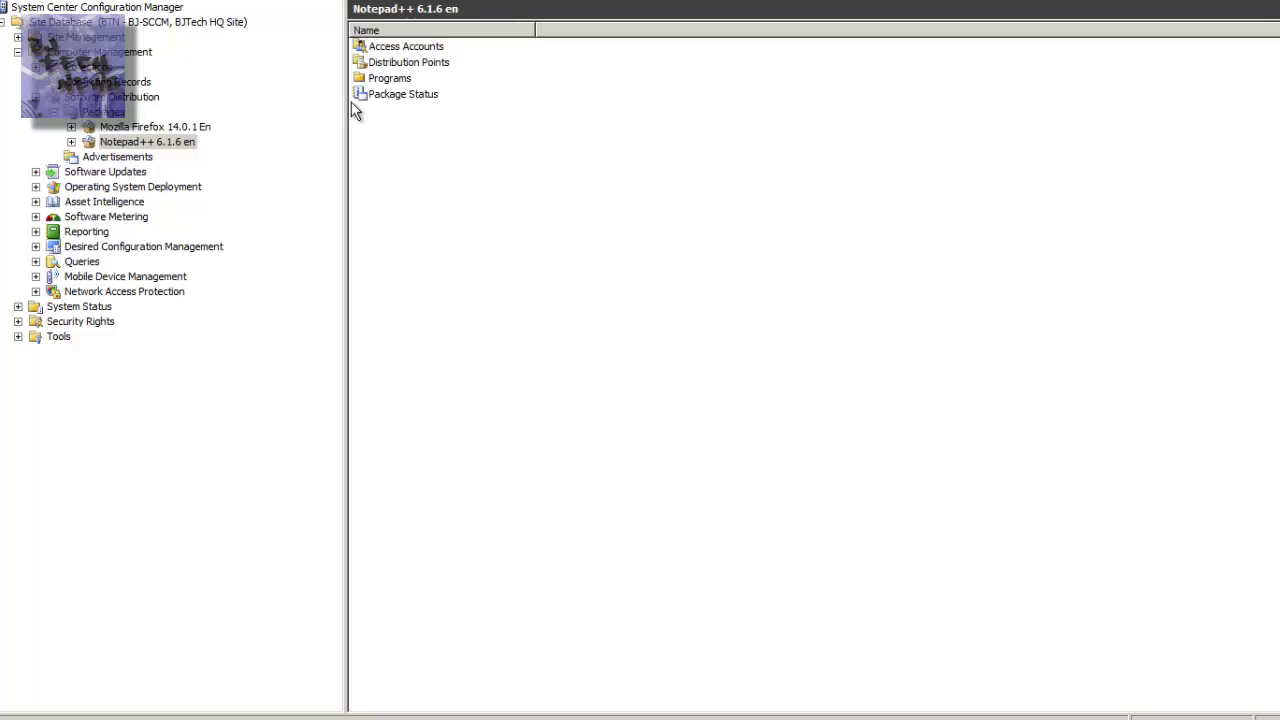
left_click(72, 142)
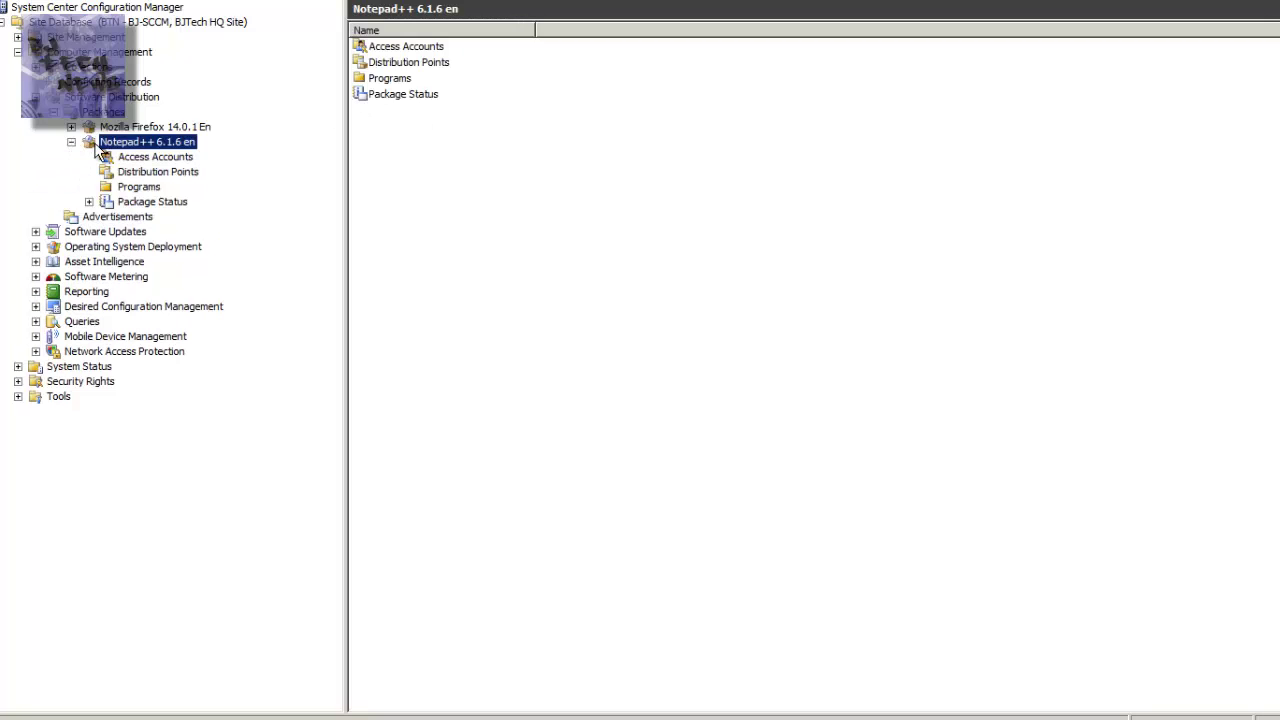
left_click(140, 172)
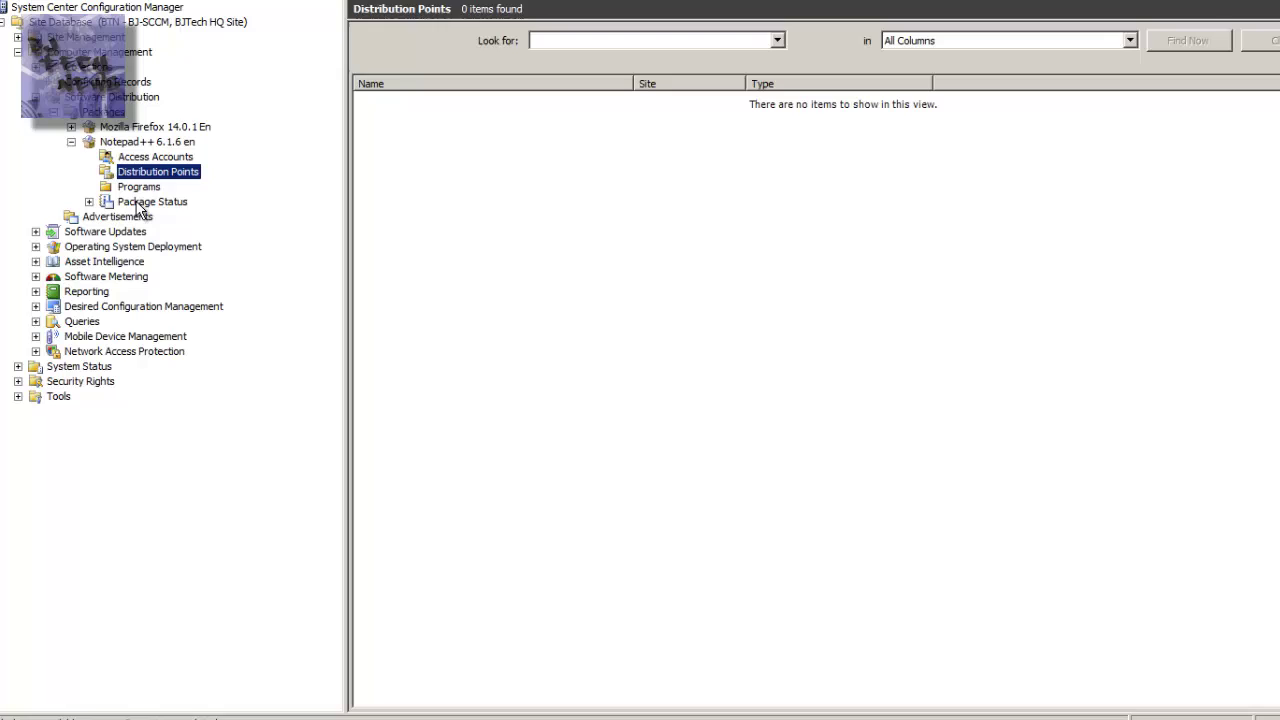